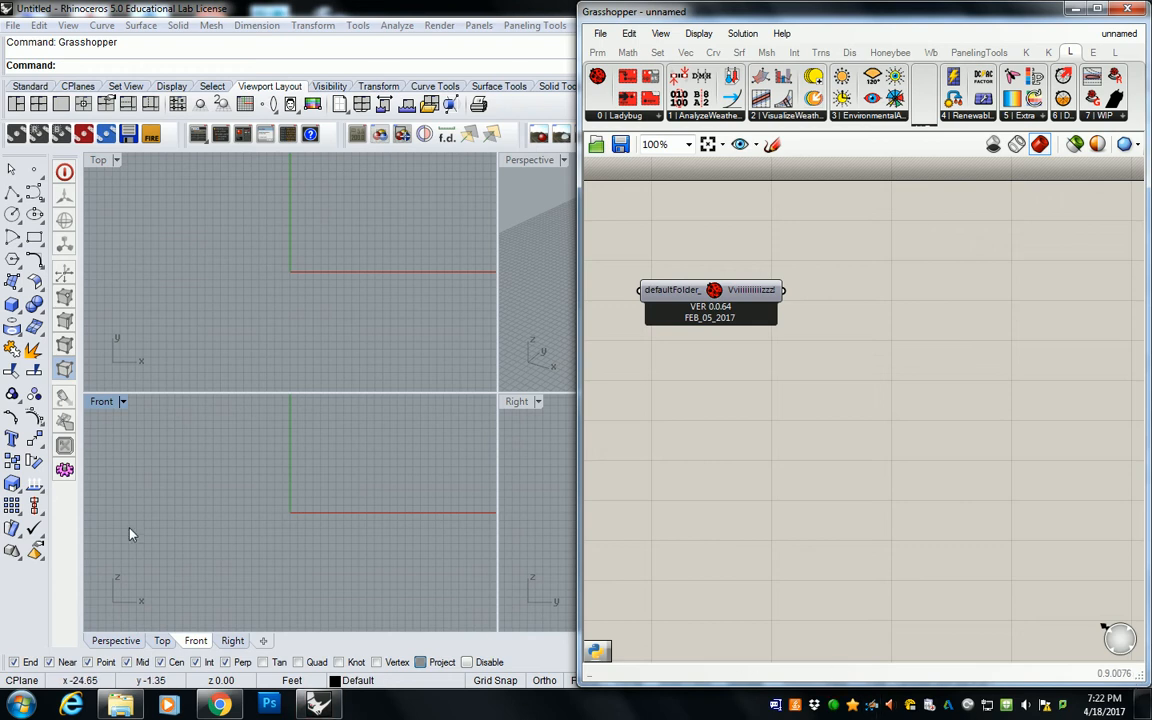
Step: Start a box with its base running from the origin 0,0 to 100',100' in the Top viewport
click(375, 297)
scroll(374, 293, down, 8)
right_drag(368, 280, 218, 285)
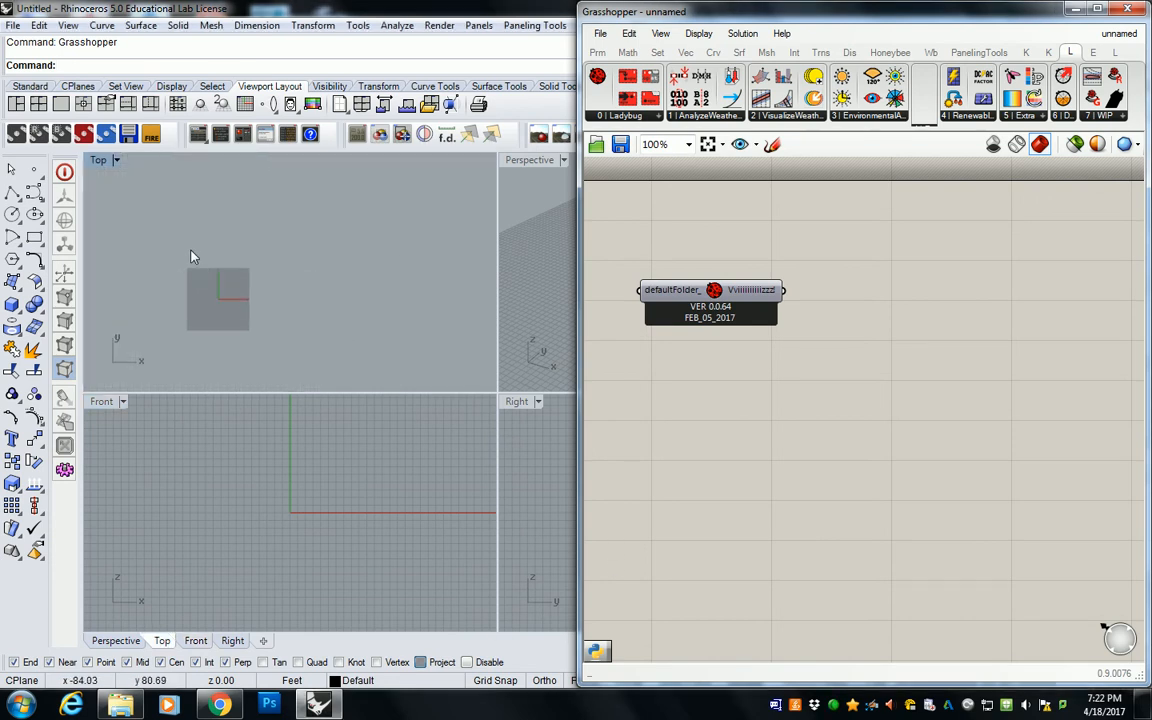
click(12, 305)
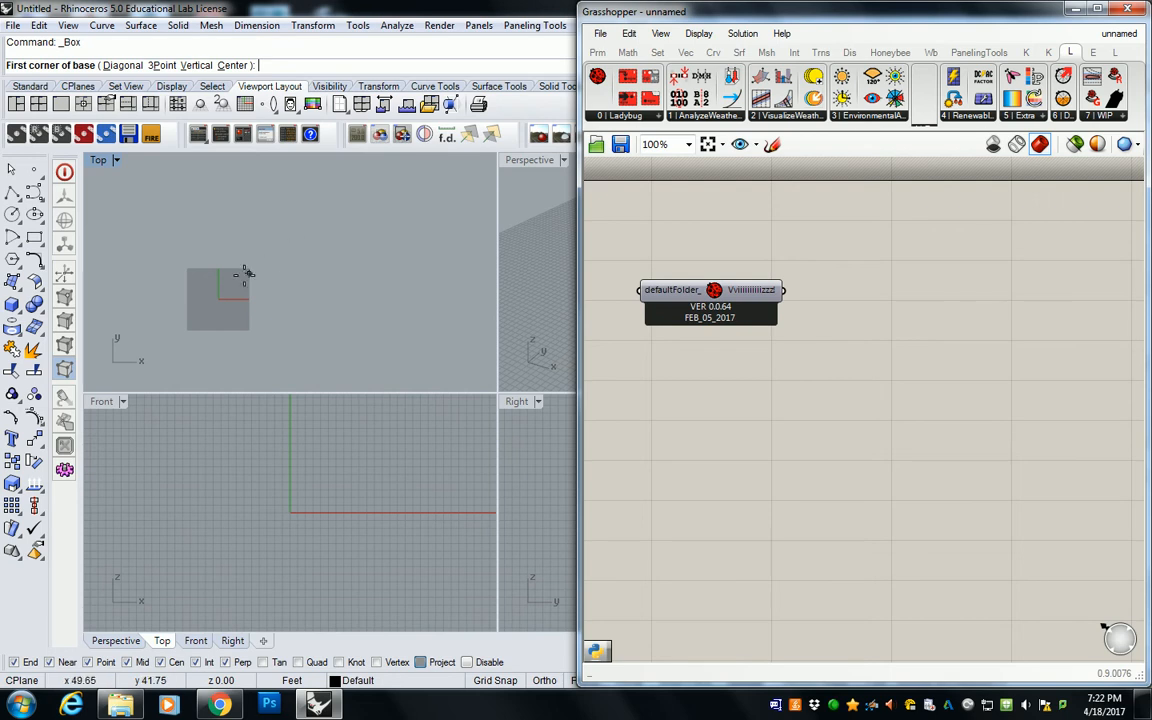
text(0,0)
key(Return)
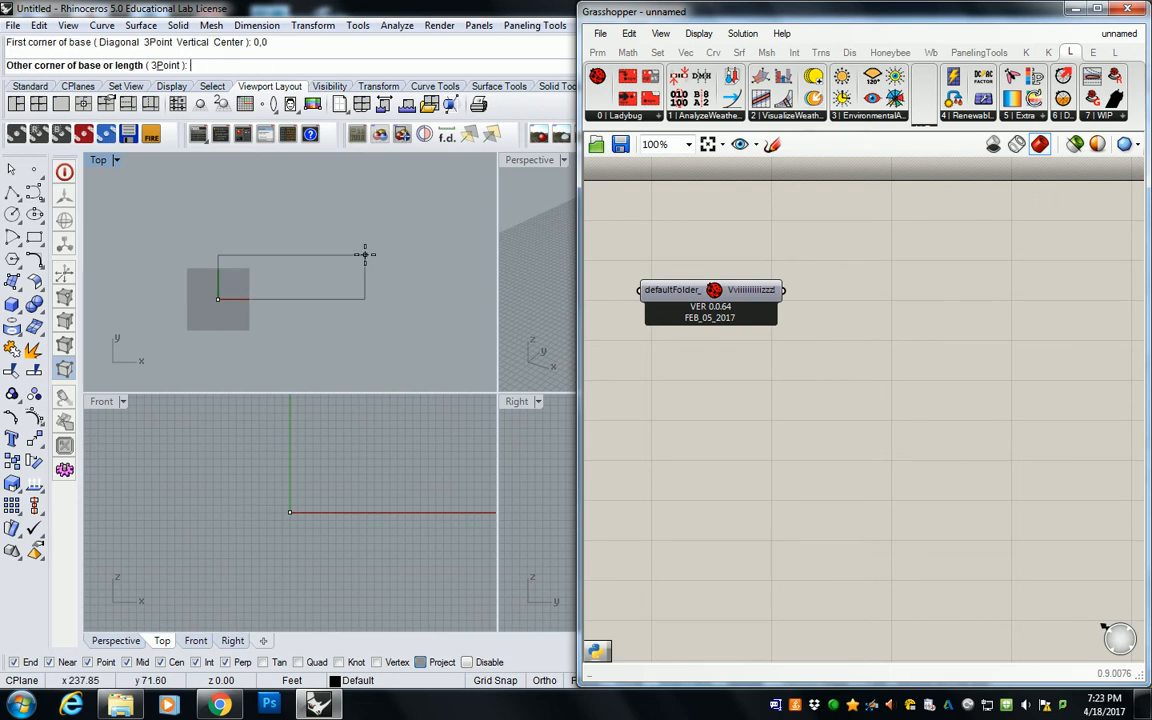
text(100',100')
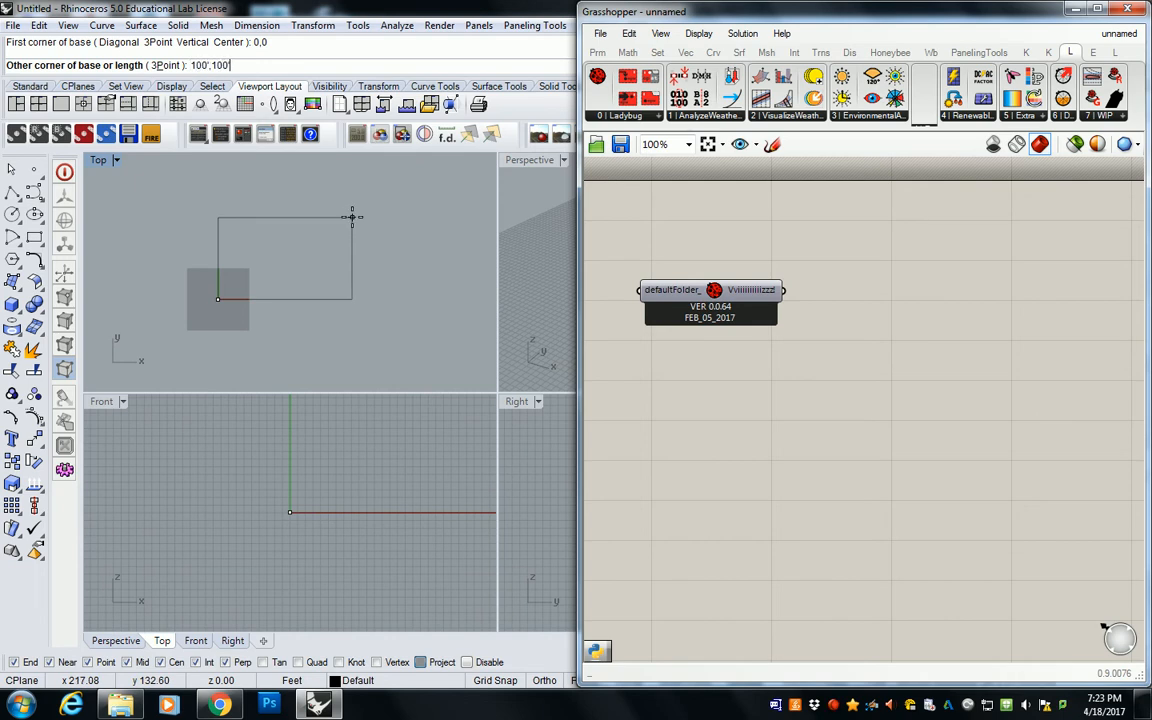
key(Return)
Step: Set the box's height to 400' and frame it fully in the Front viewport
scroll(332, 476, down, 10)
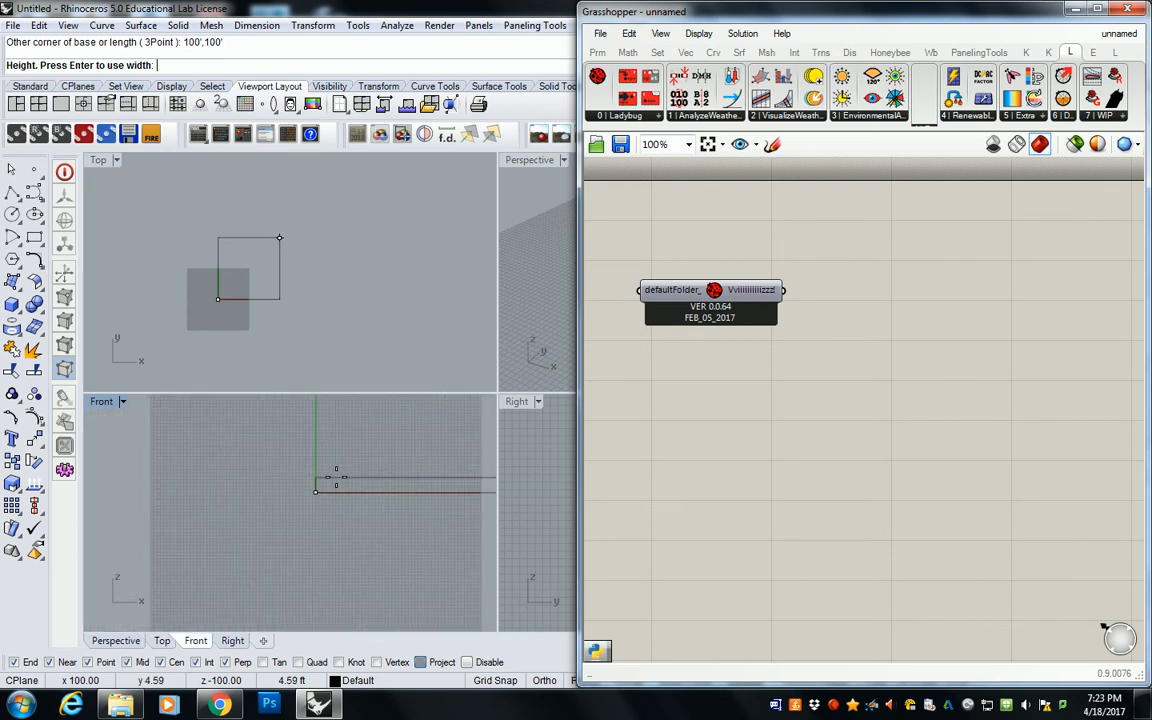
shift+right_drag(386, 445, 324, 534)
scroll(324, 534, down, 5)
text(400)
key(Return)
right_drag(406, 465, 348, 550)
scroll(350, 550, down, 6)
right_drag(360, 505, 298, 508)
scroll(281, 578, down, 4)
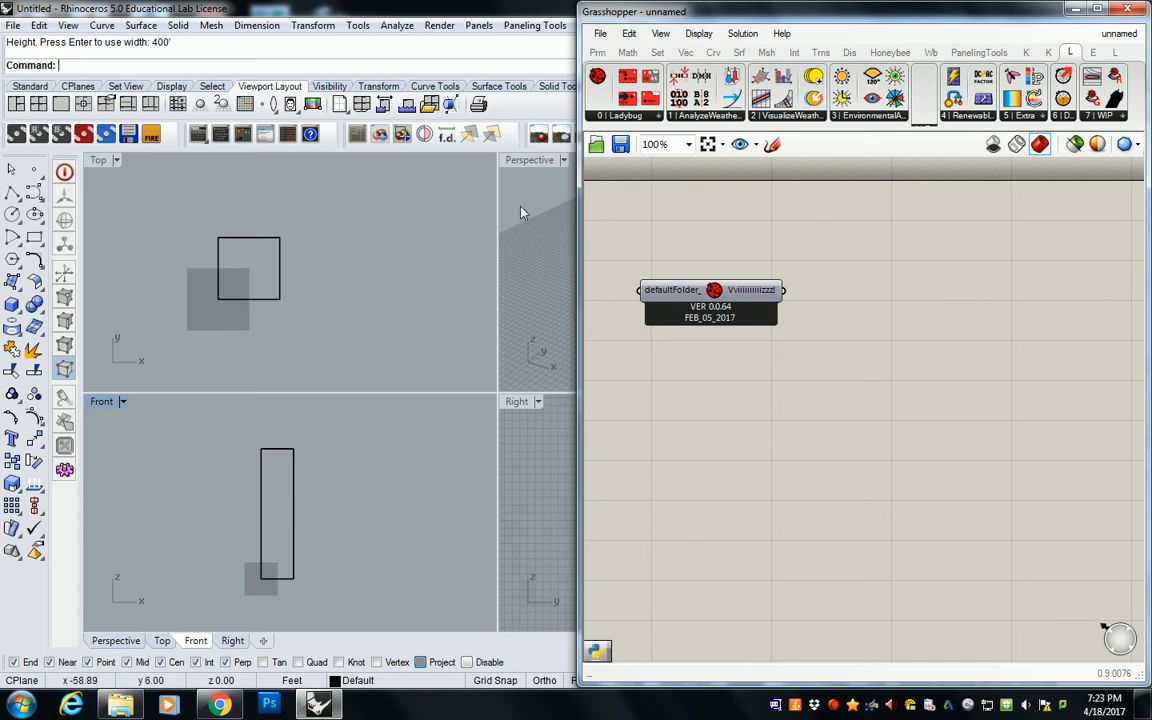
Step: Maximize the Perspective viewport and orient the view so that the whole box is framed
double_click(530, 160)
scroll(457, 292, down, 14)
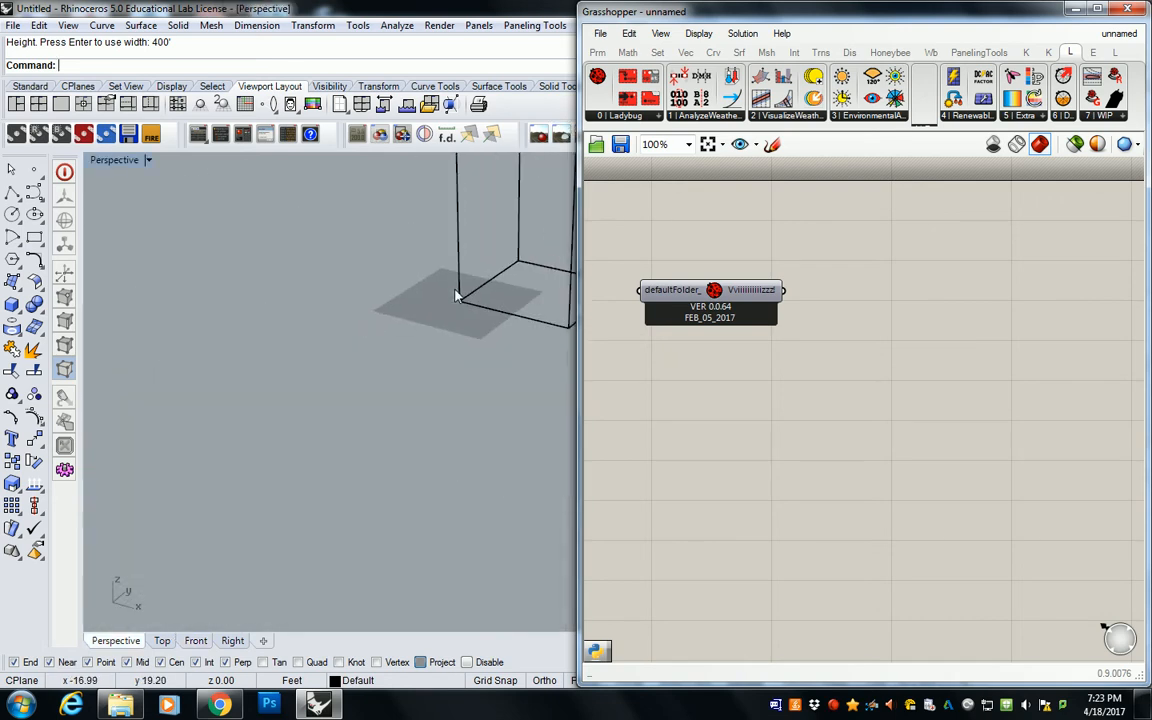
shift+right_drag(488, 282, 297, 536)
scroll(315, 440, down, 8)
shift+right_drag(316, 440, 410, 462)
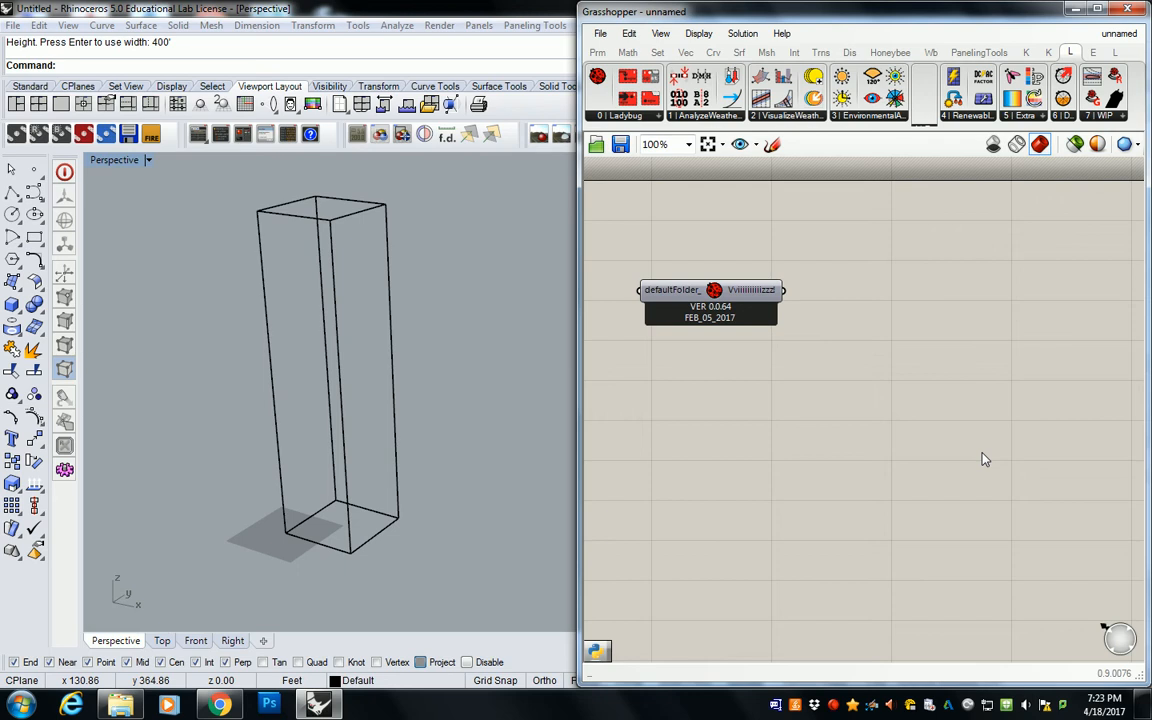
Step: Close the Windows color scheme performance prompt without changing the scheme
click(833, 706)
click(735, 586)
click(728, 118)
click(765, 116)
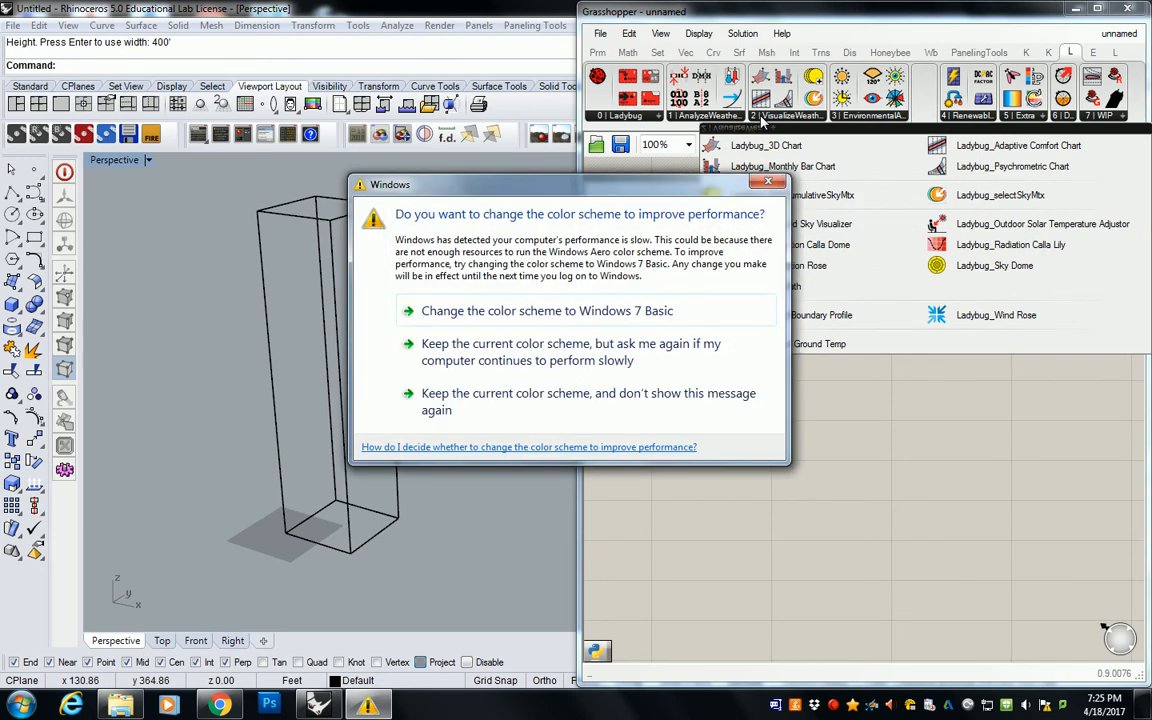
click(768, 182)
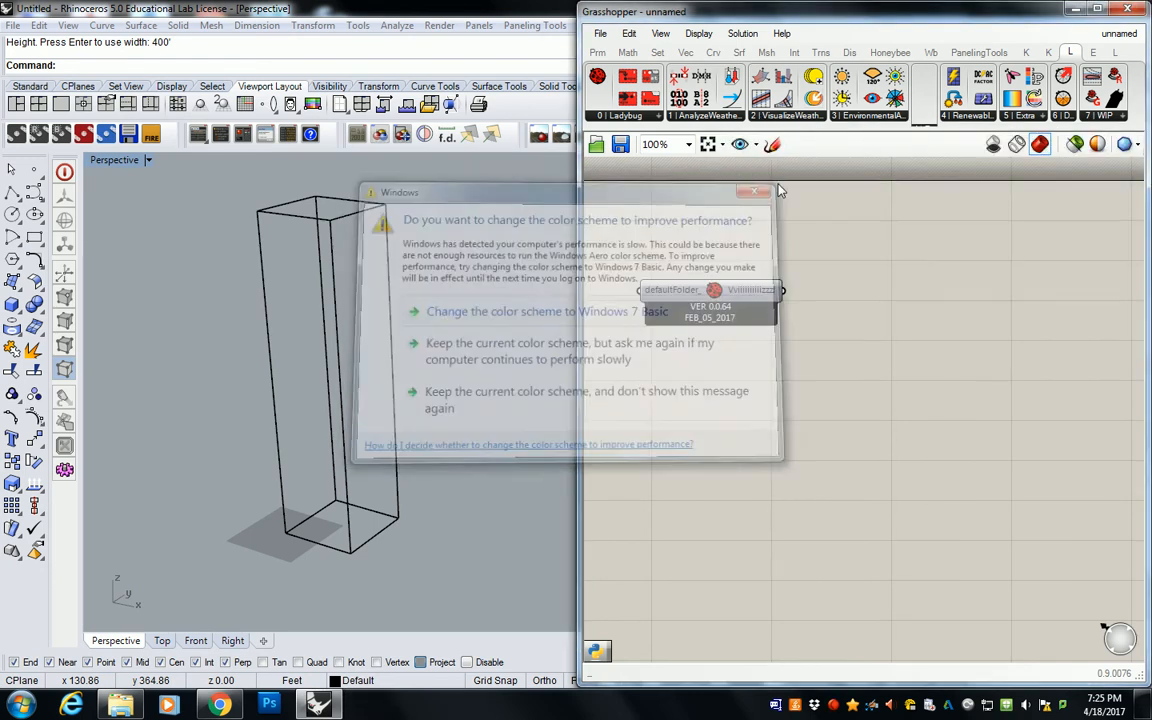
Step: Add a Ladybug SunPath component to the Grasshopper canvas, below and beside the Ladybug component
click(789, 117)
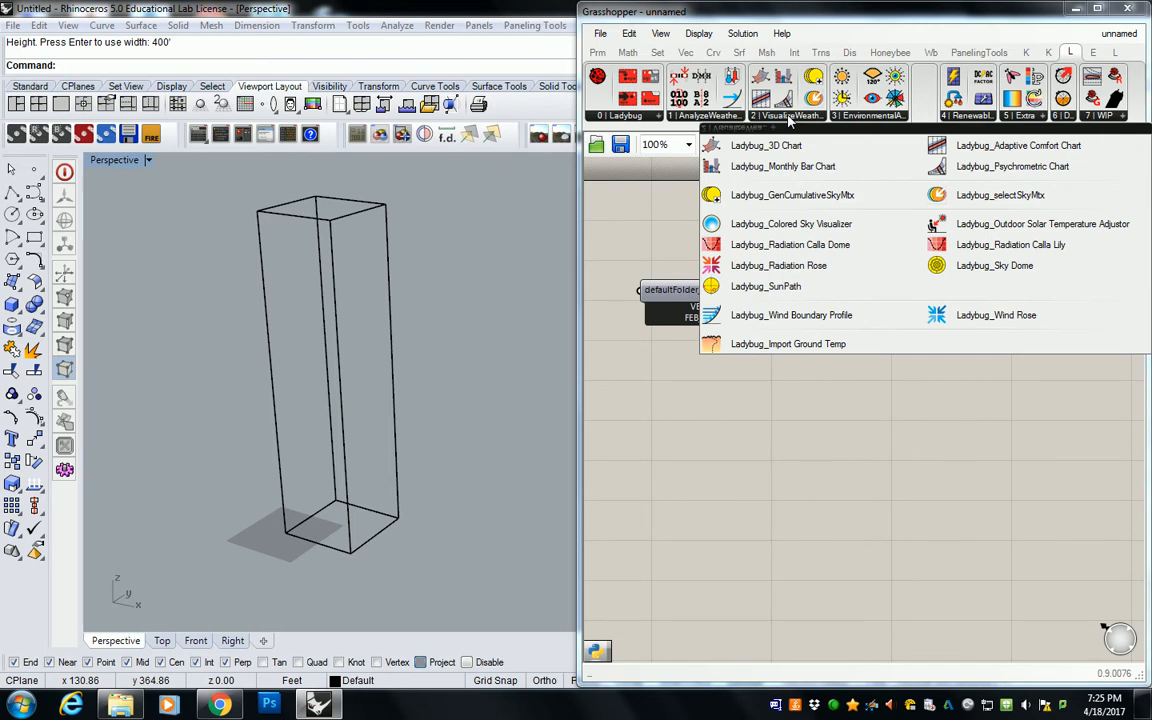
click(766, 287)
click(954, 417)
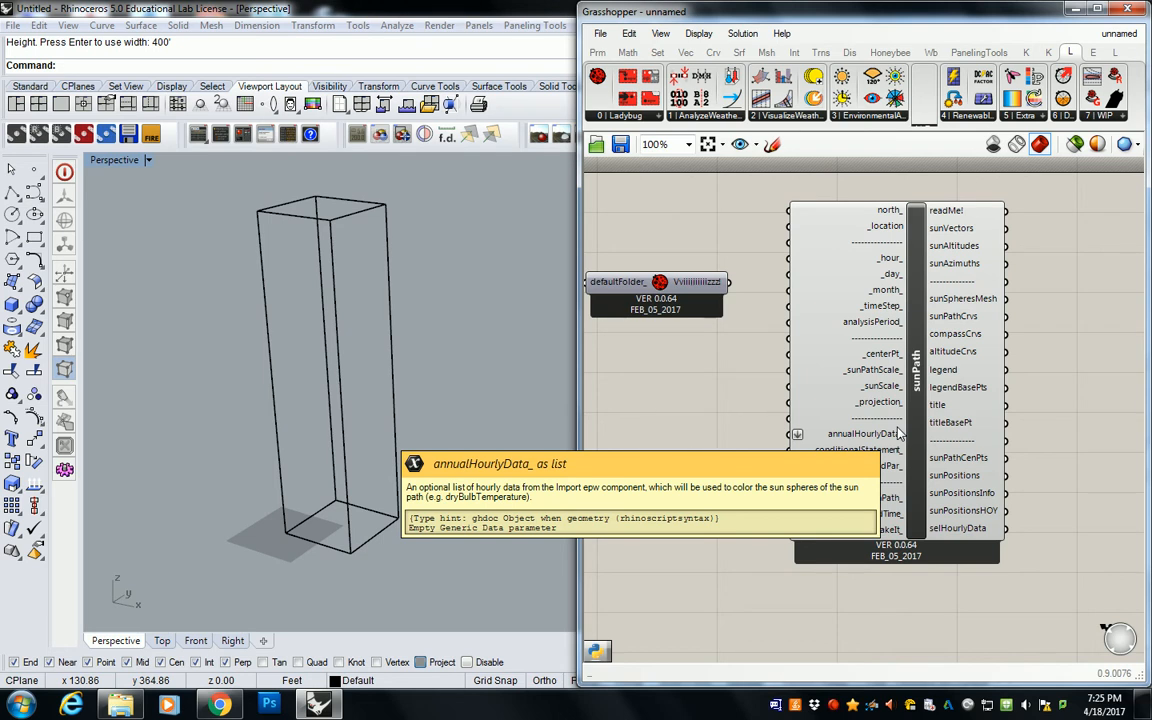
right_drag(842, 237, 796, 206)
drag(850, 263, 945, 411)
right_drag(942, 406, 924, 331)
click(784, 314)
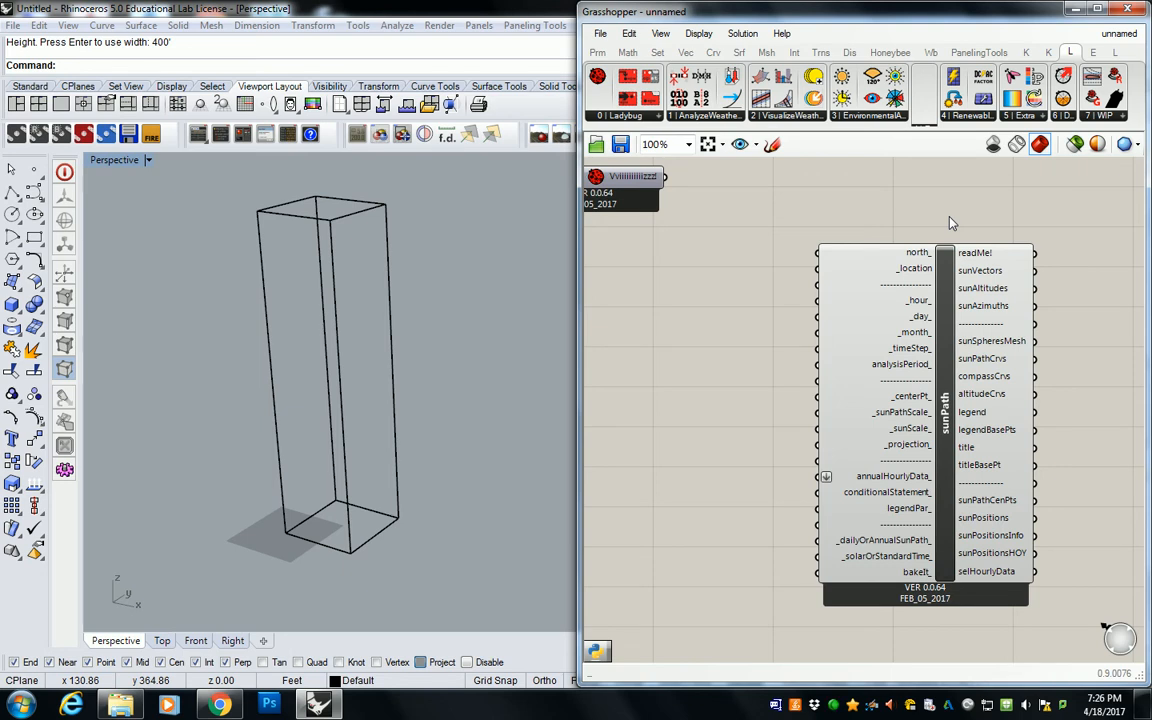
Step: Check the sunPath _location input and place a Ladybug Open EPW Weather File component ahead of sunPath
right_drag(956, 240, 944, 232)
scroll(853, 268, up, 4)
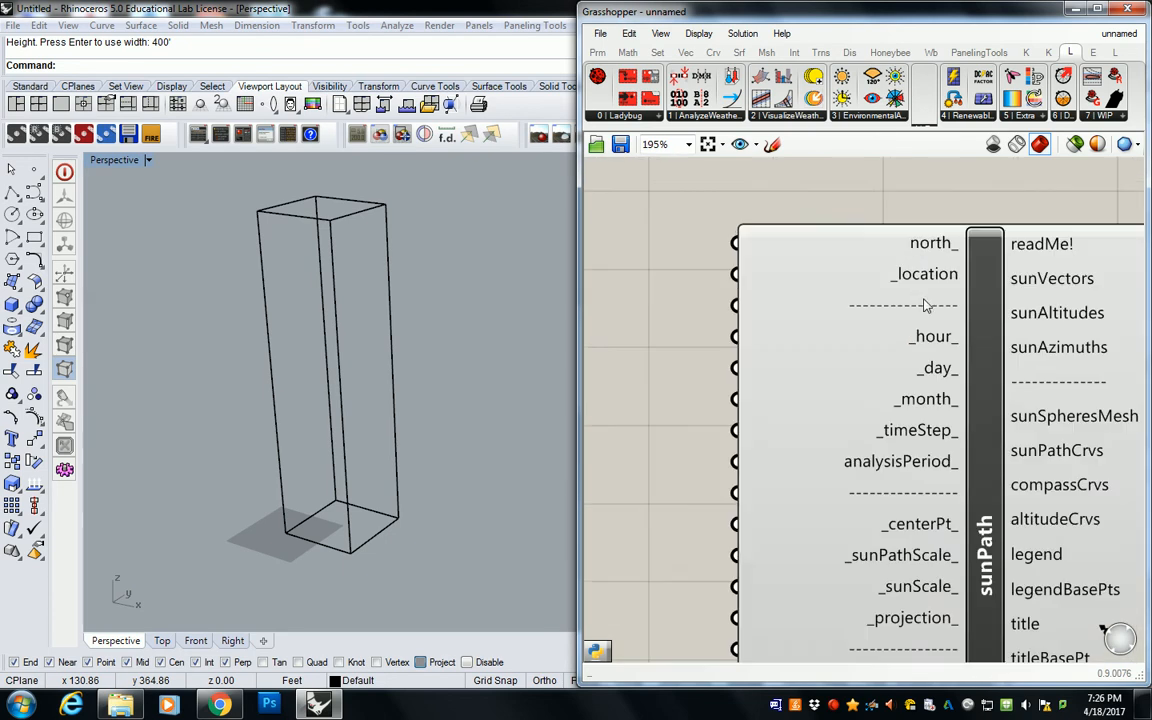
mouse_move(930, 285)
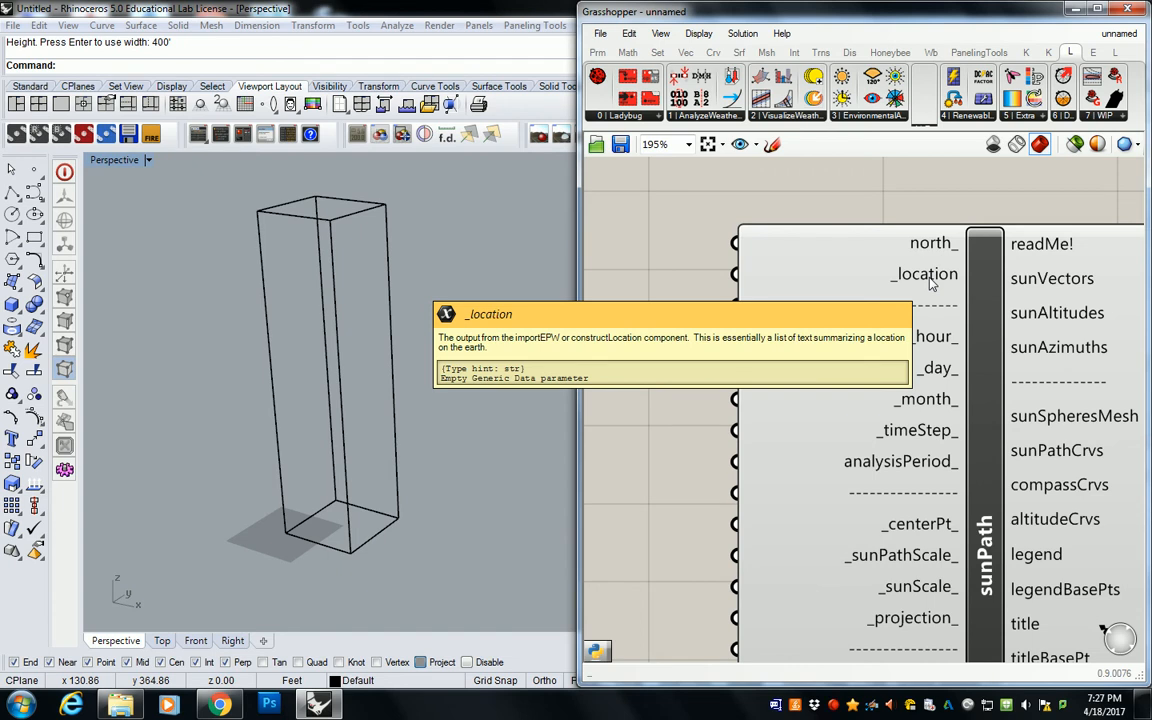
right_drag(681, 312, 843, 264)
click(655, 118)
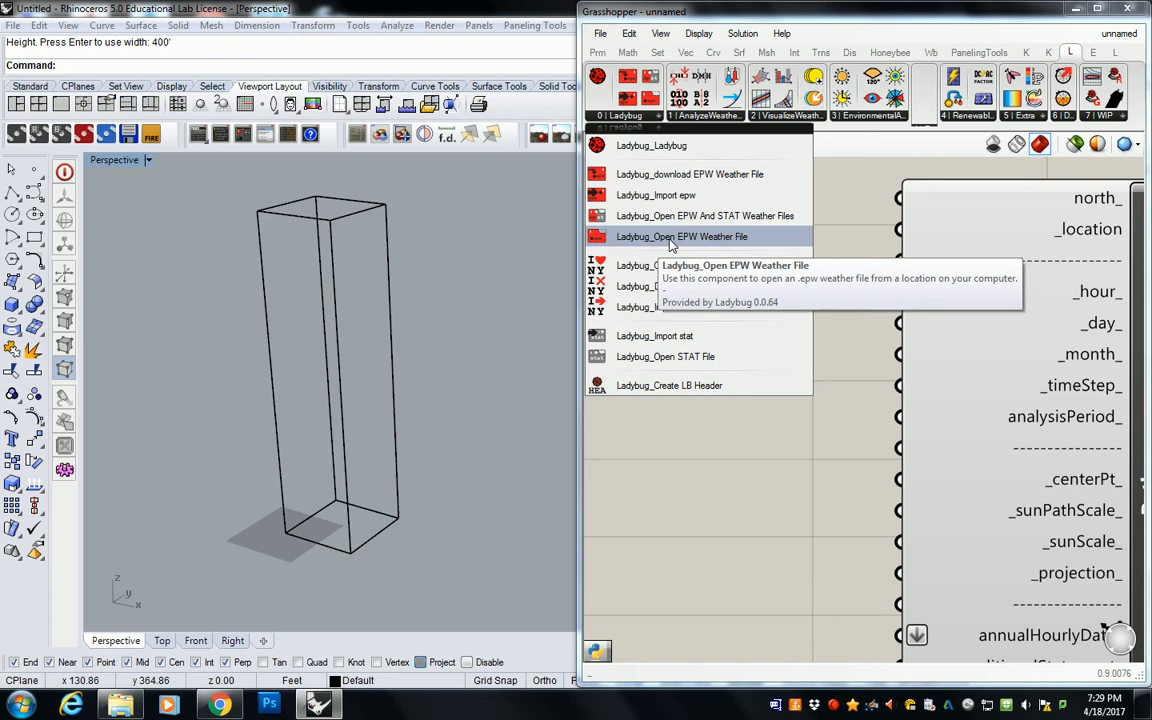
click(670, 240)
click(747, 298)
scroll(747, 298, down, 4)
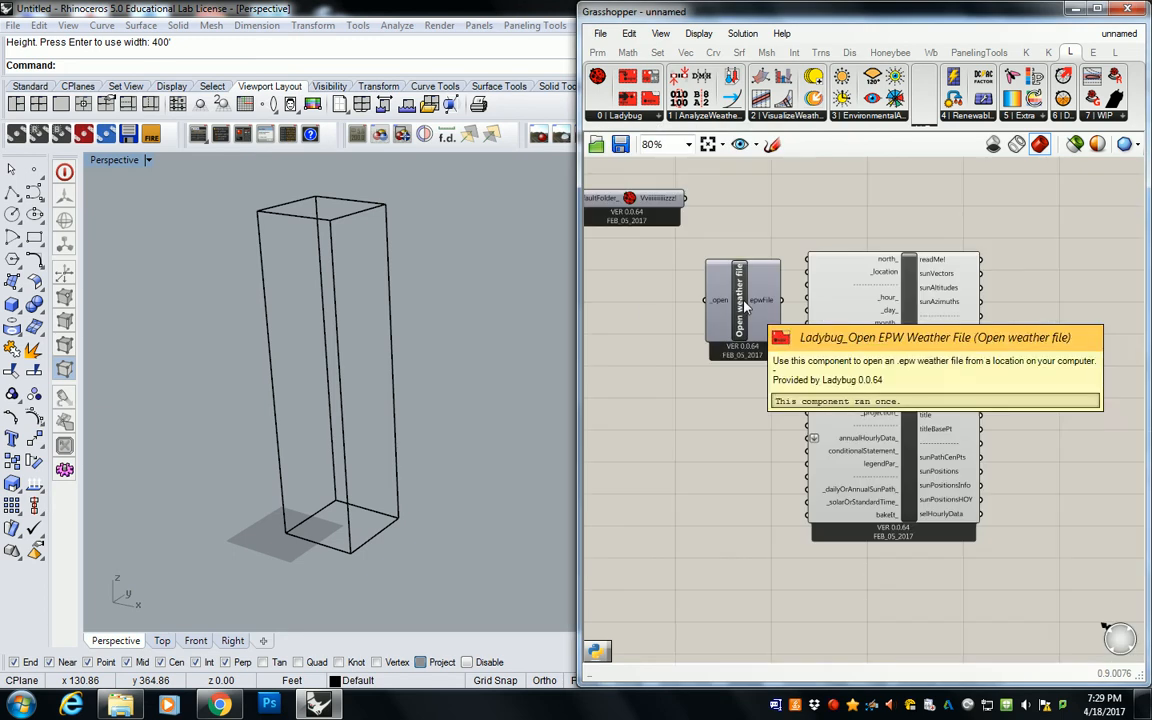
right_drag(747, 298, 831, 305)
drag(834, 307, 743, 312)
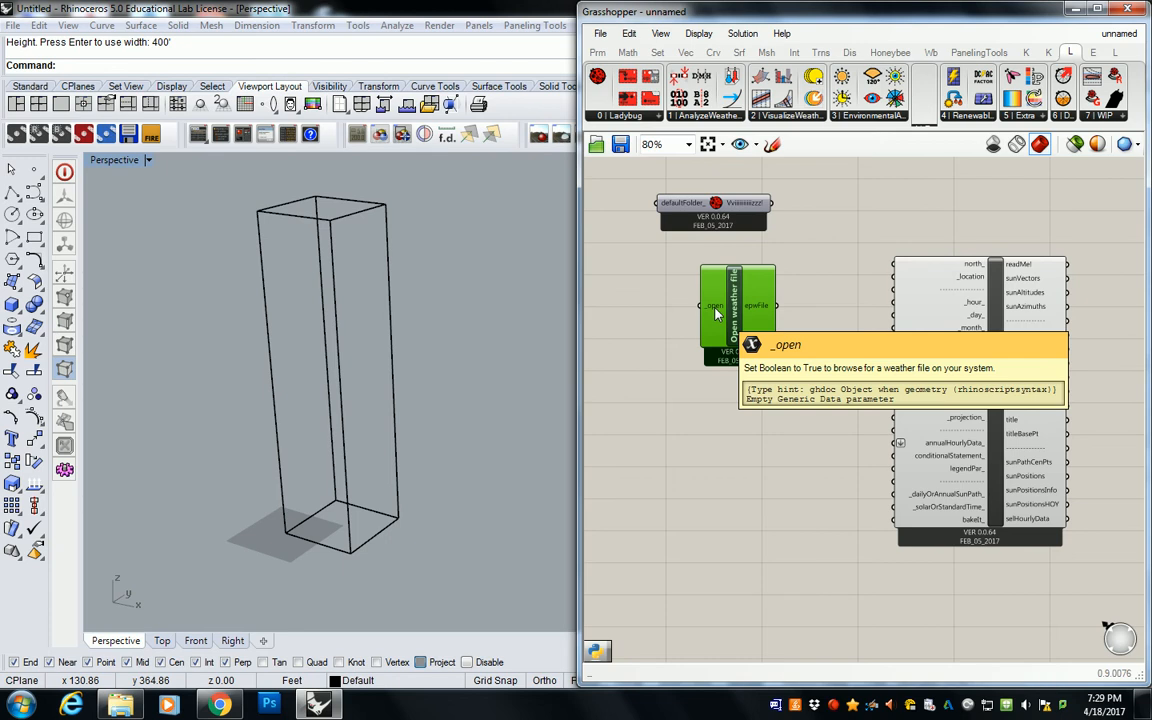
Step: Add a Ladybug Import epw component and position it below the Open weather file component
click(630, 116)
click(662, 199)
click(664, 376)
right_drag(664, 376, 771, 347)
drag(776, 354, 833, 489)
right_drag(833, 495, 812, 425)
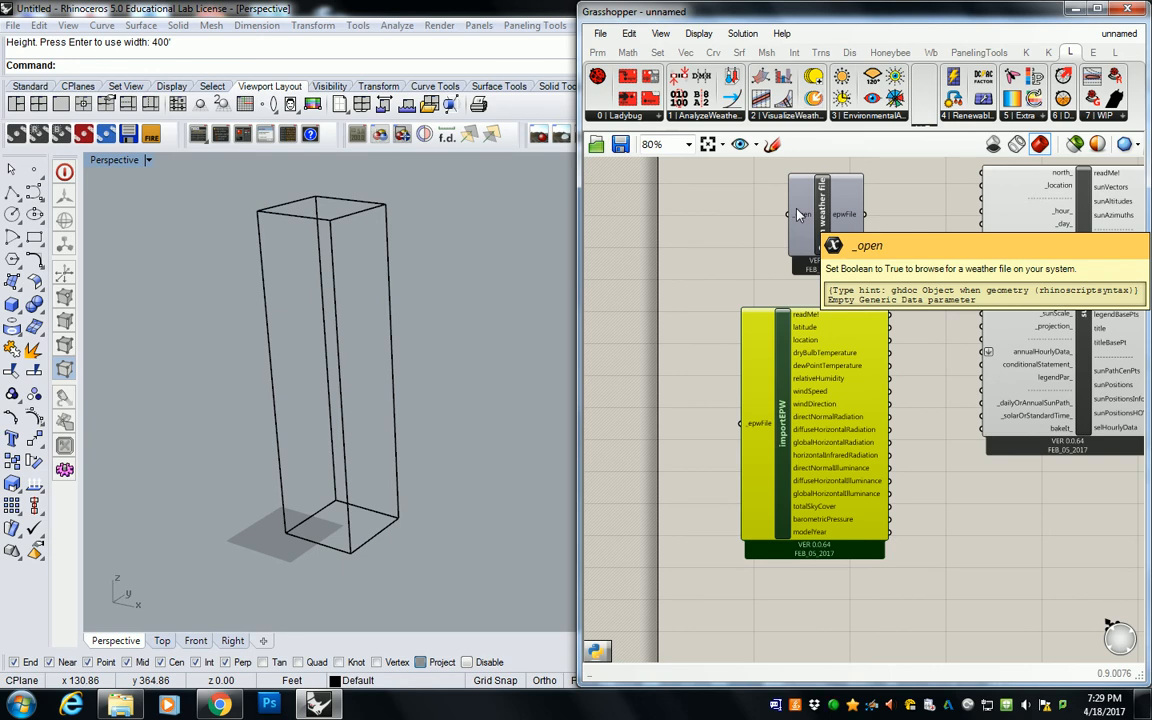
right_drag(740, 189, 738, 242)
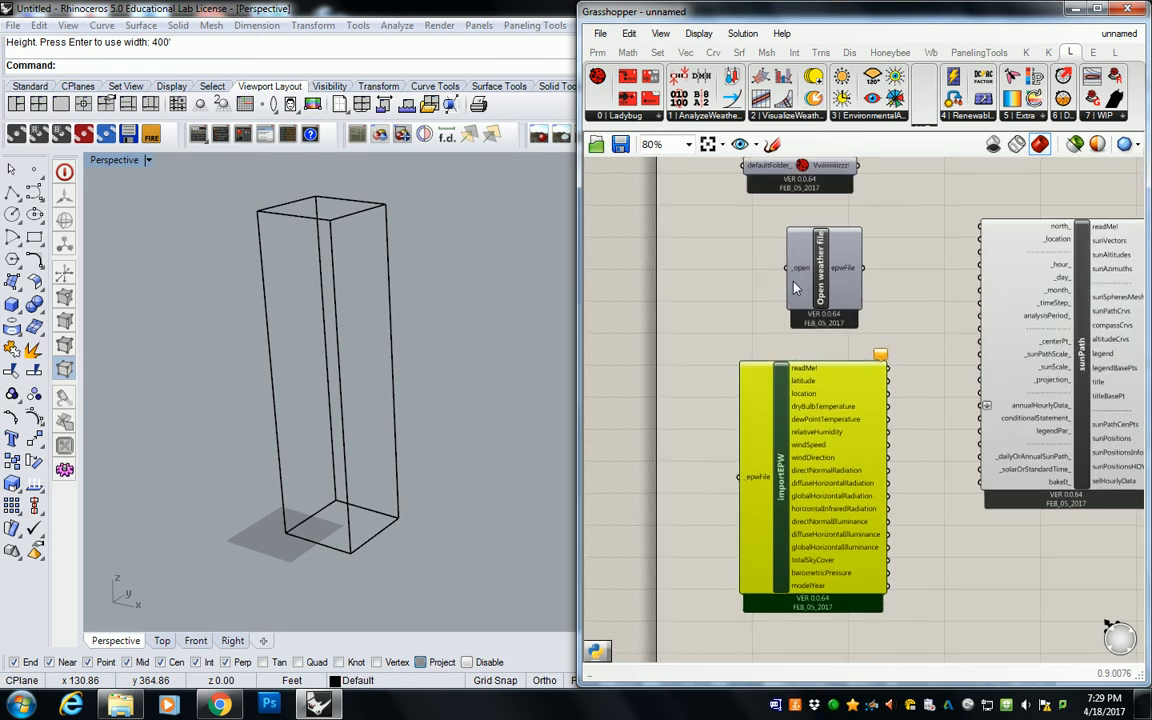
Step: Place a Ladybug Open EPW And STAT Weather Files component beside the Open weather file component
click(657, 116)
drag(680, 216, 676, 287)
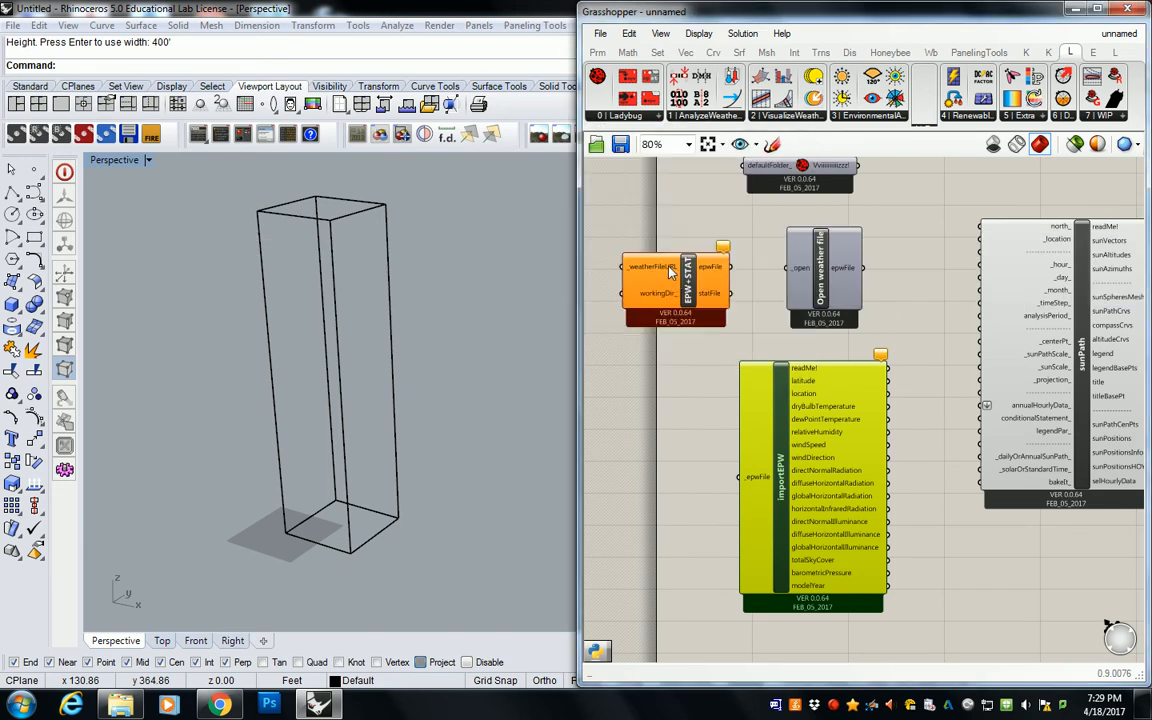
mouse_move(668, 303)
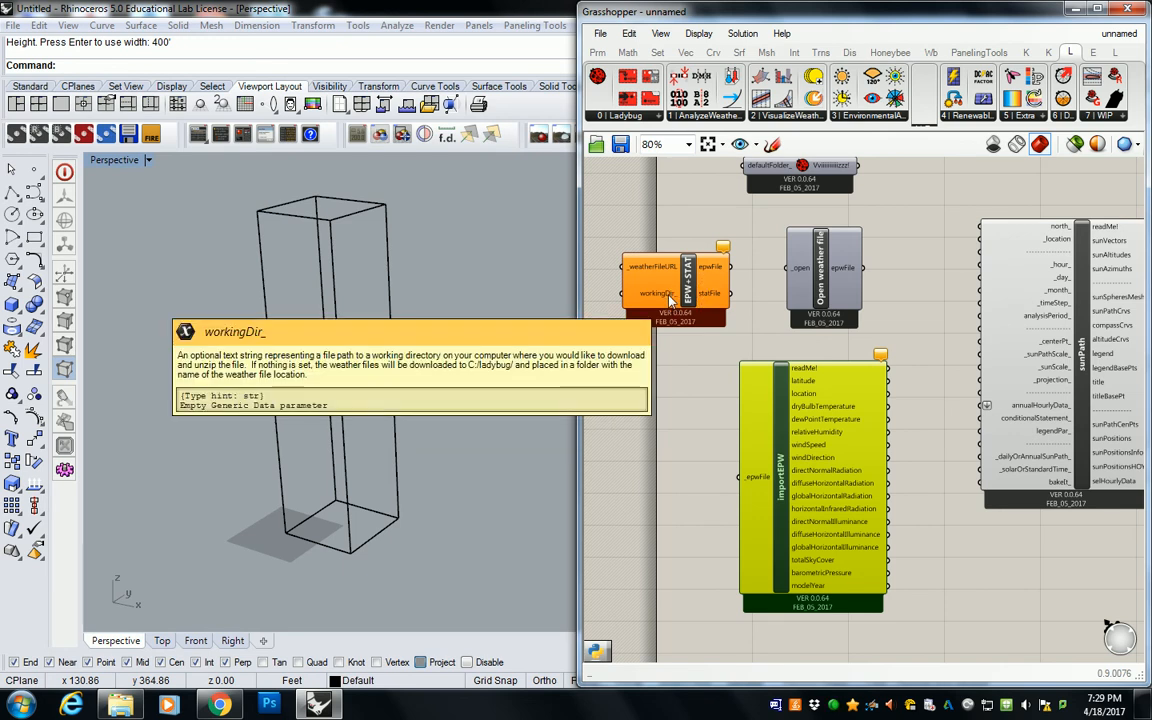
Step: Delete the Open weather file component and move the EPW+STAT component into its place above importEPW
click(600, 115)
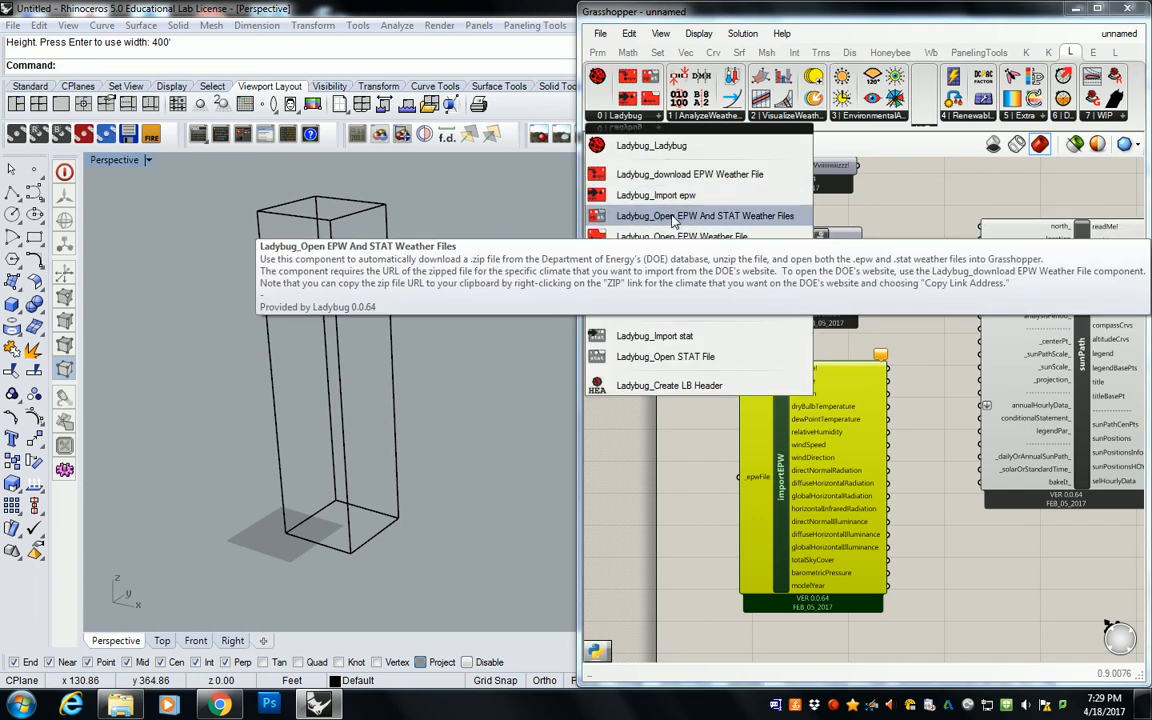
click(860, 259)
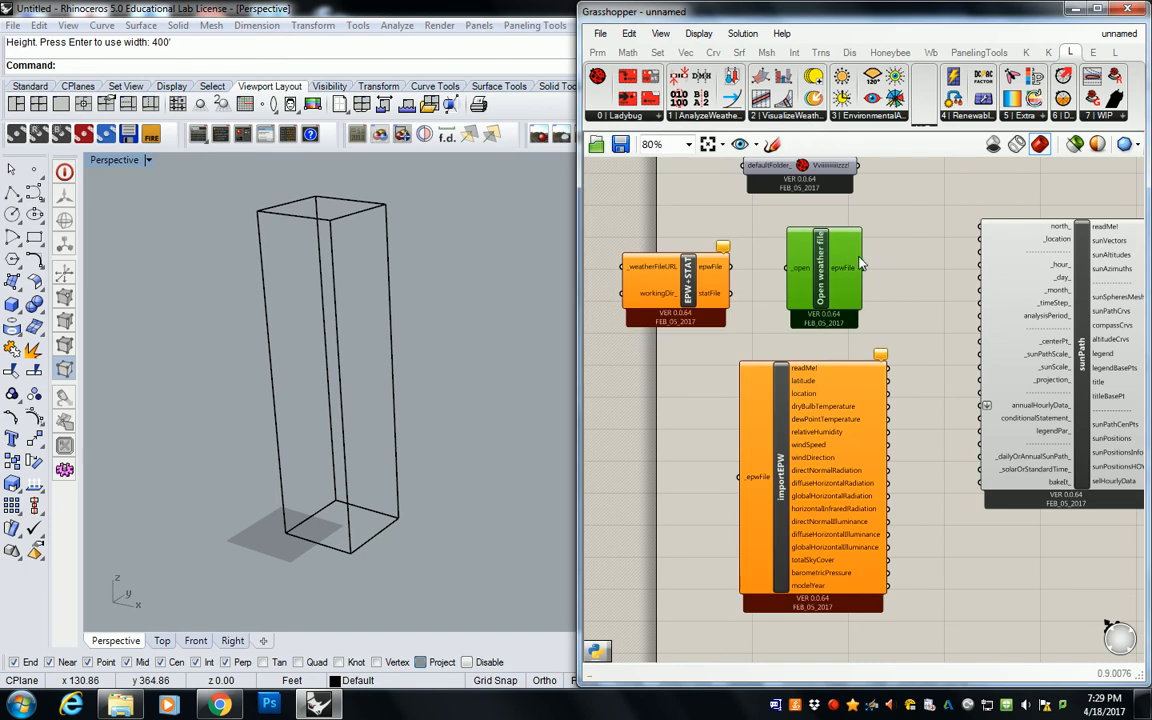
key(Delete)
drag(800, 449, 789, 447)
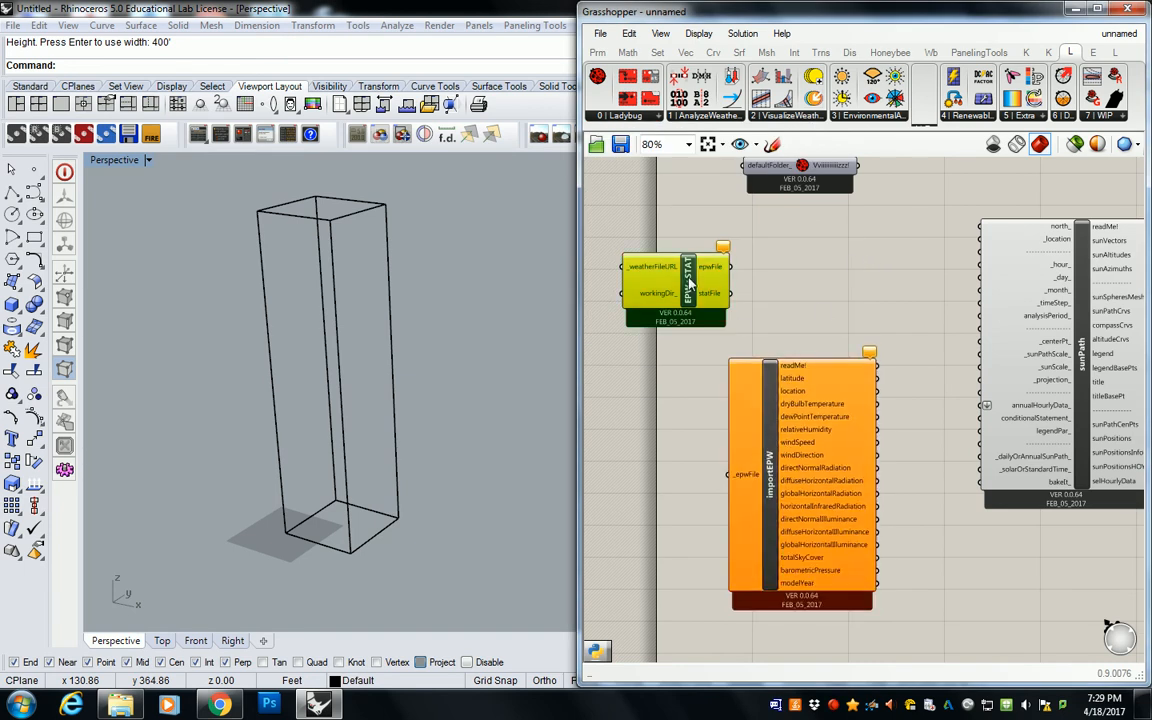
drag(678, 277, 784, 271)
mouse_move(773, 289)
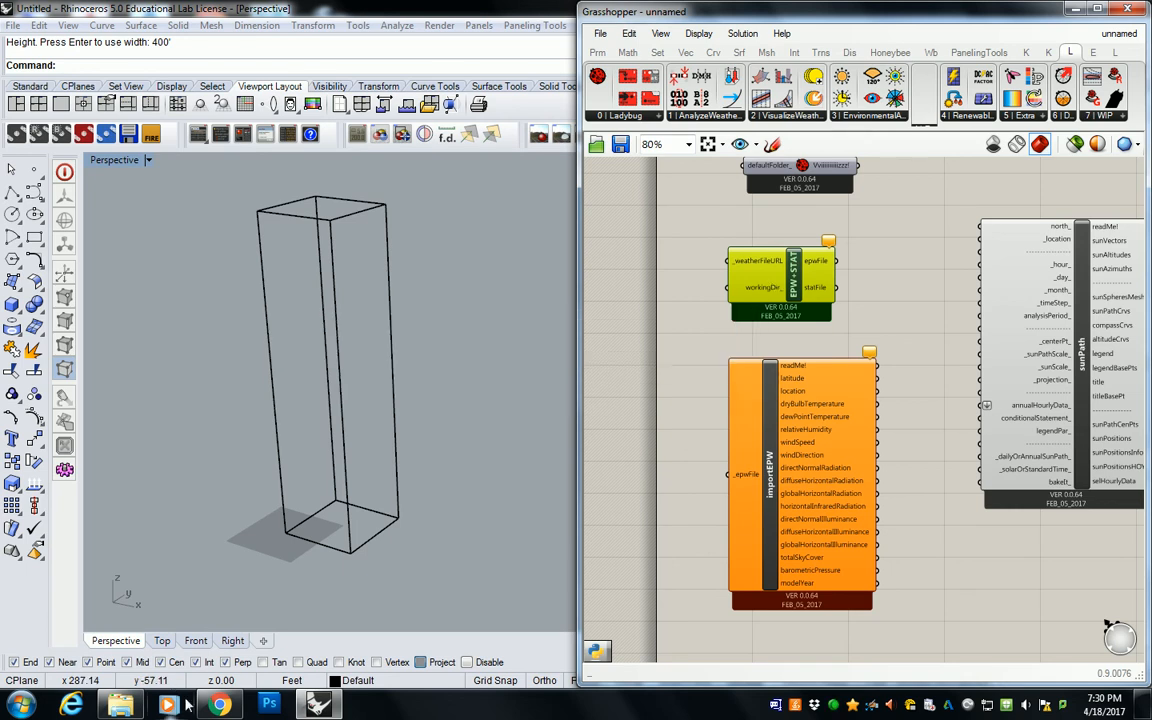
Step: Switch to Chrome, search the EnergyPlus weather data for los angeles, and open Los Angeles Intl AP 722950 (TMY)
click(221, 704)
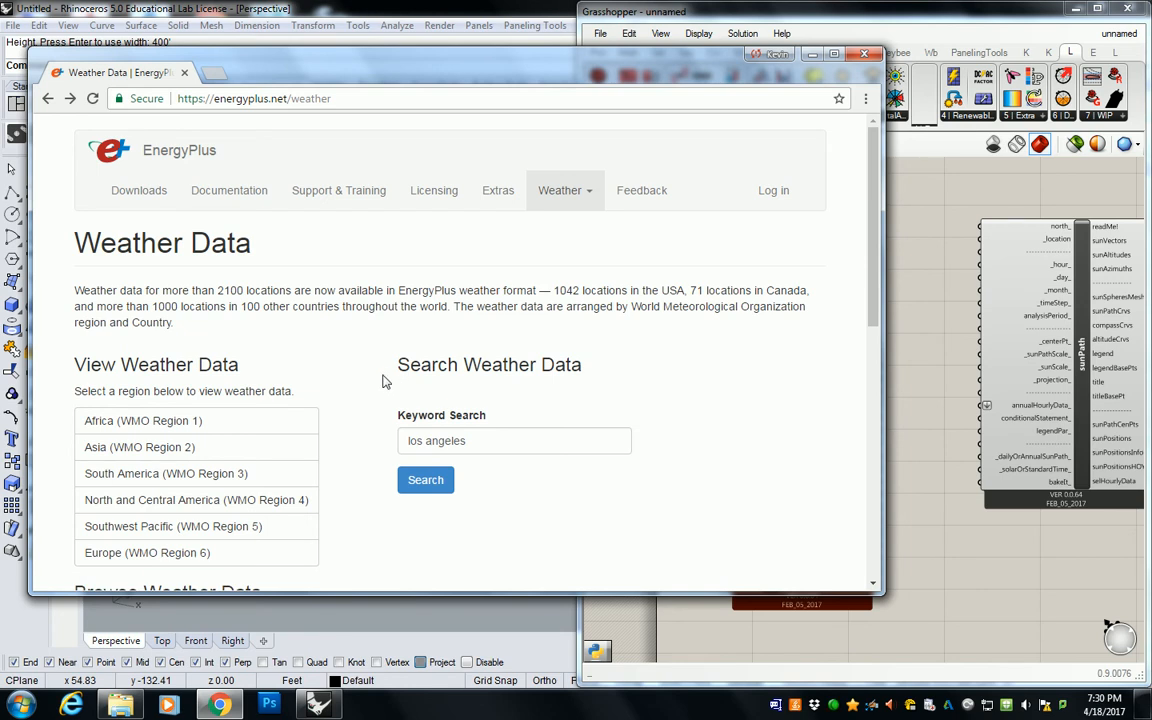
scroll(386, 380, down, 3)
click(411, 325)
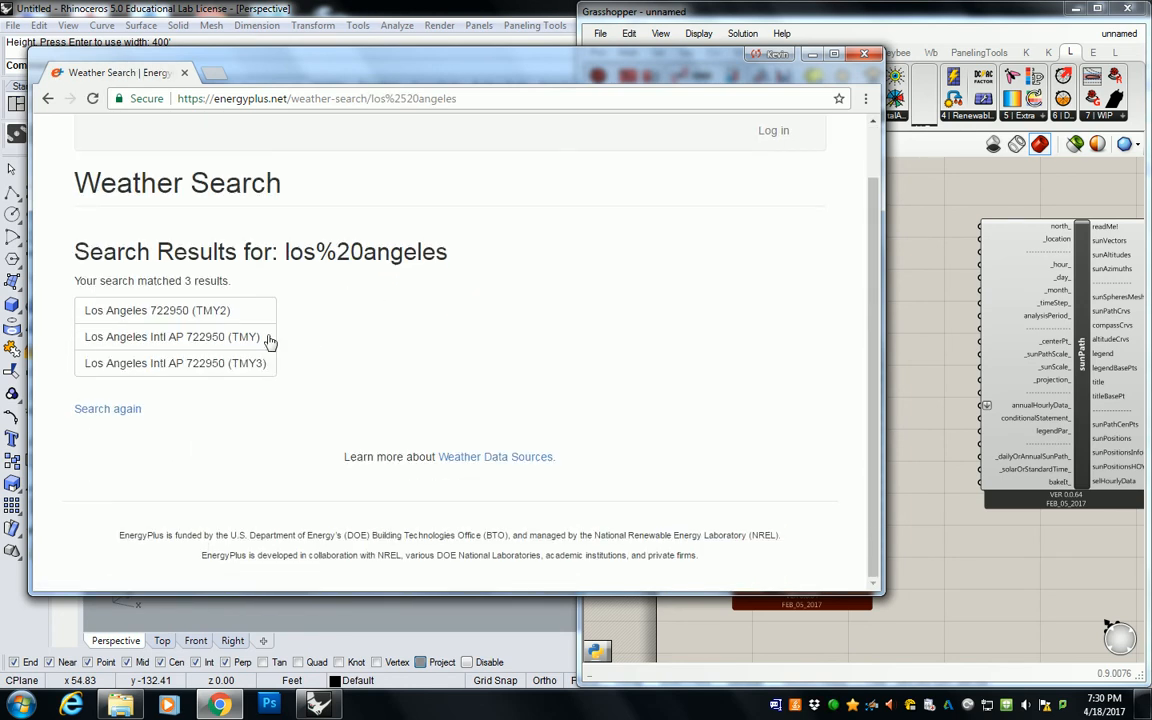
click(165, 340)
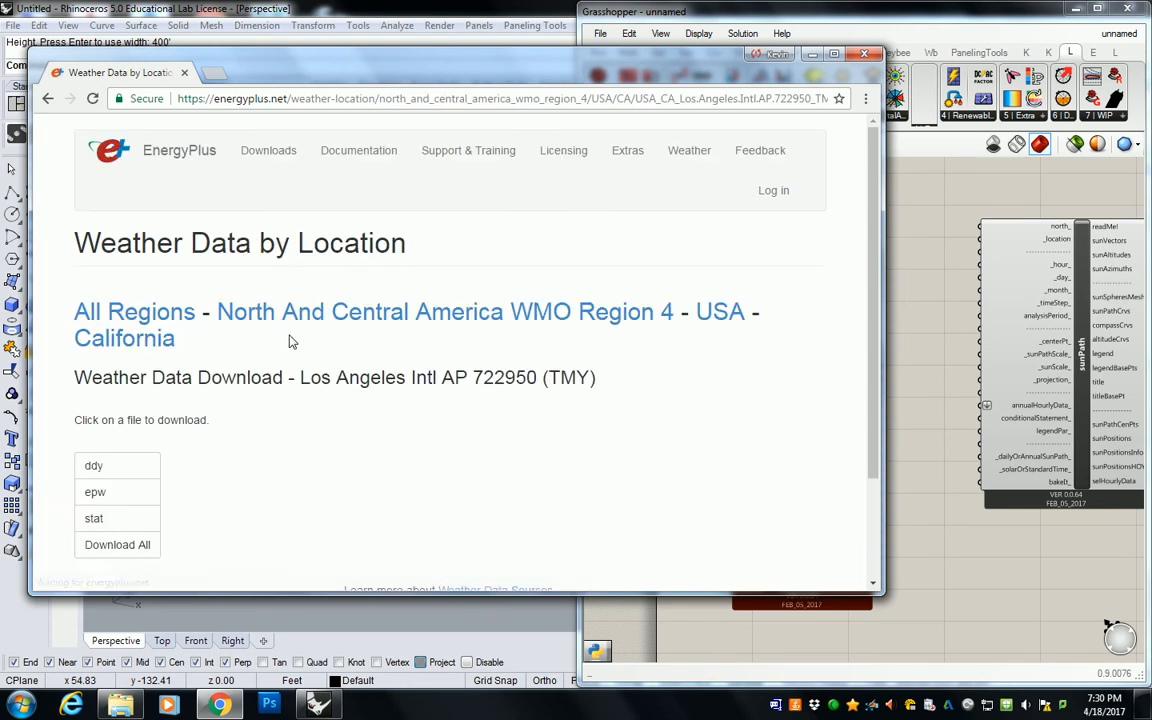
Step: Download the epw file for Los Angeles Intl AP and copy it from the Downloads folder
scroll(290, 340, down, 2)
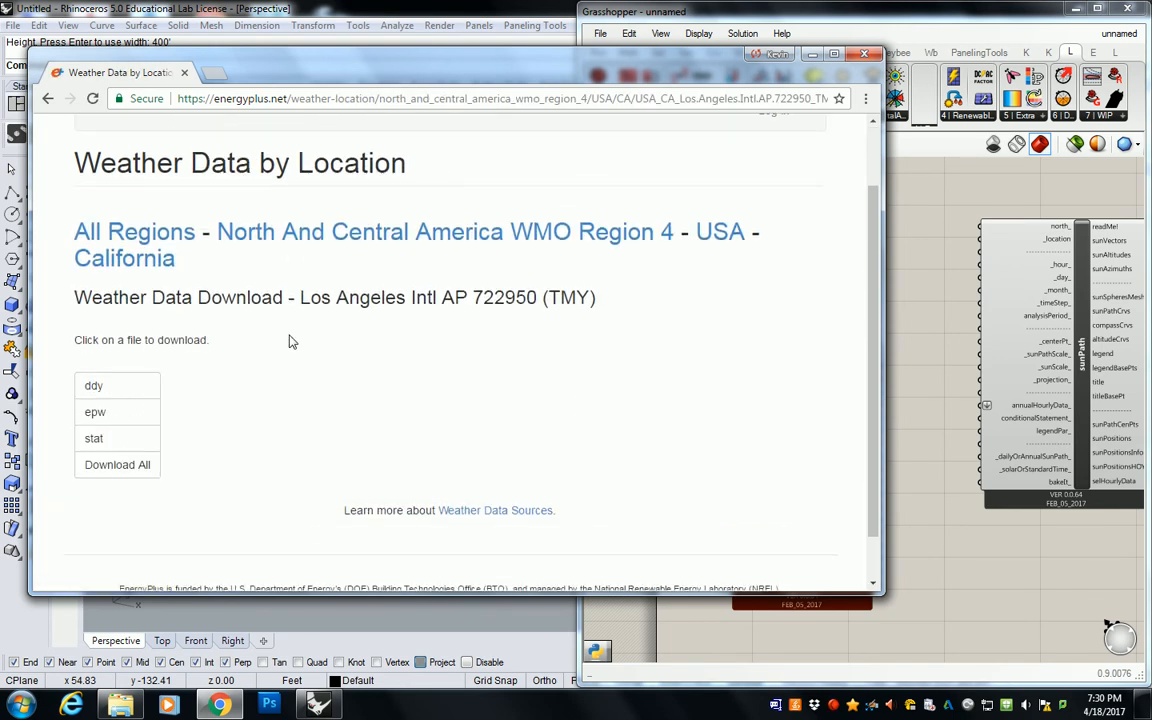
click(95, 418)
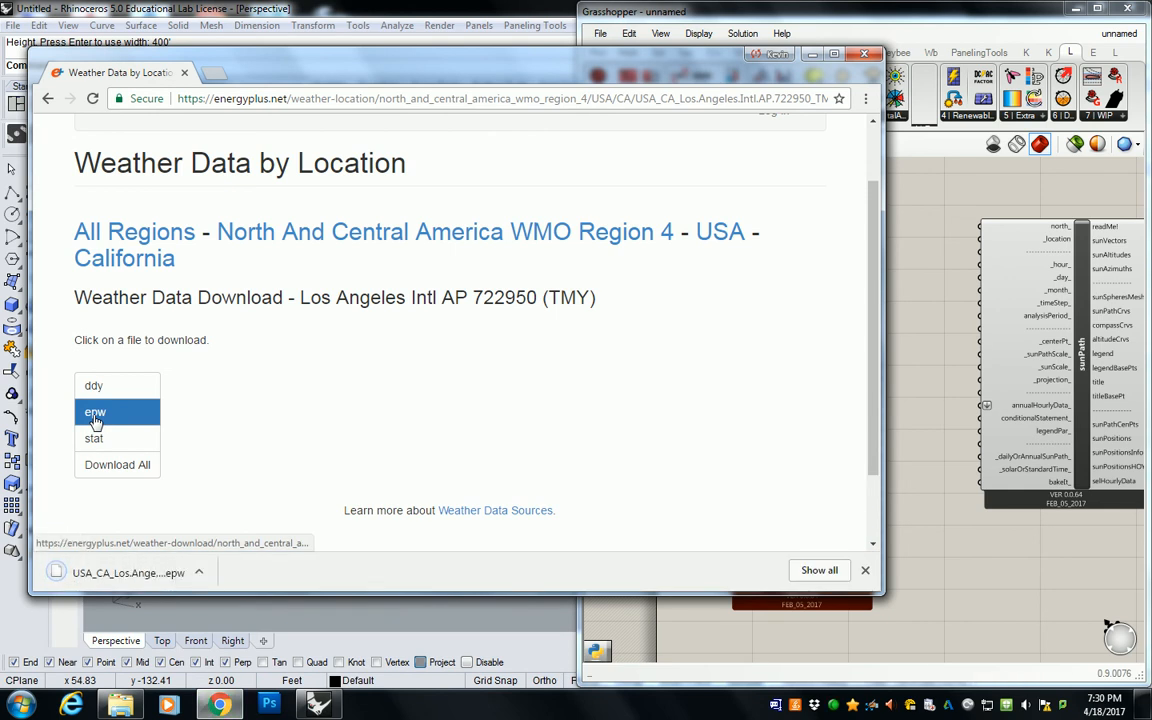
click(199, 572)
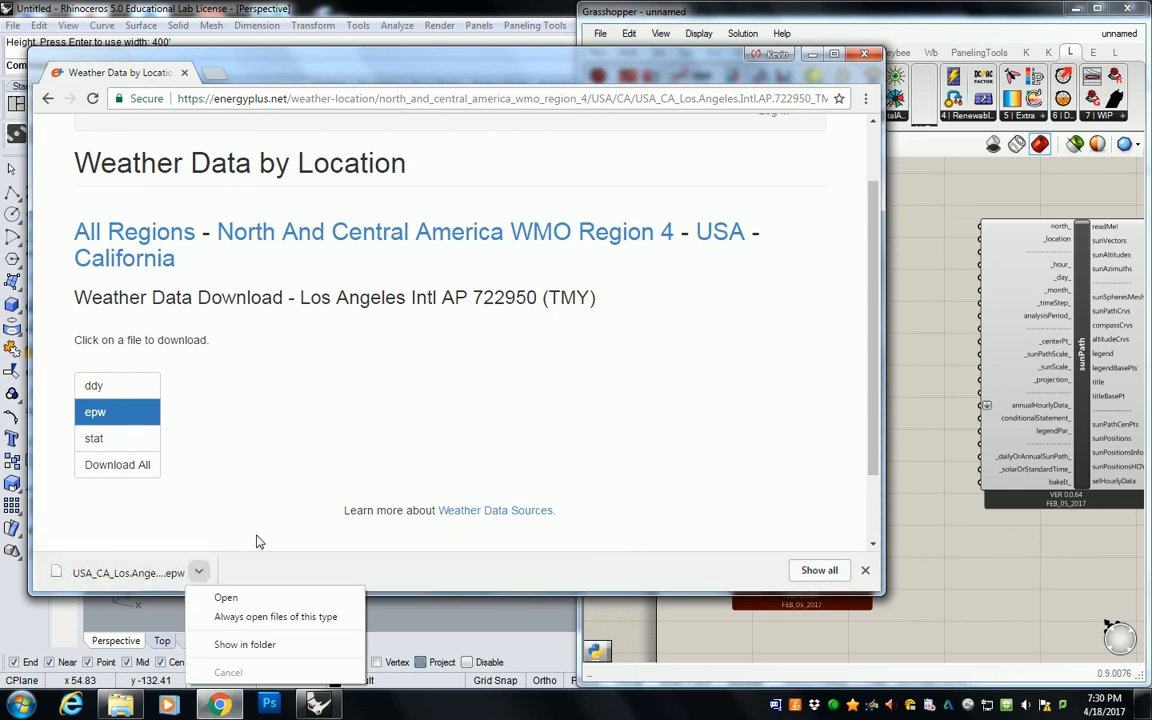
click(262, 645)
right_click(578, 456)
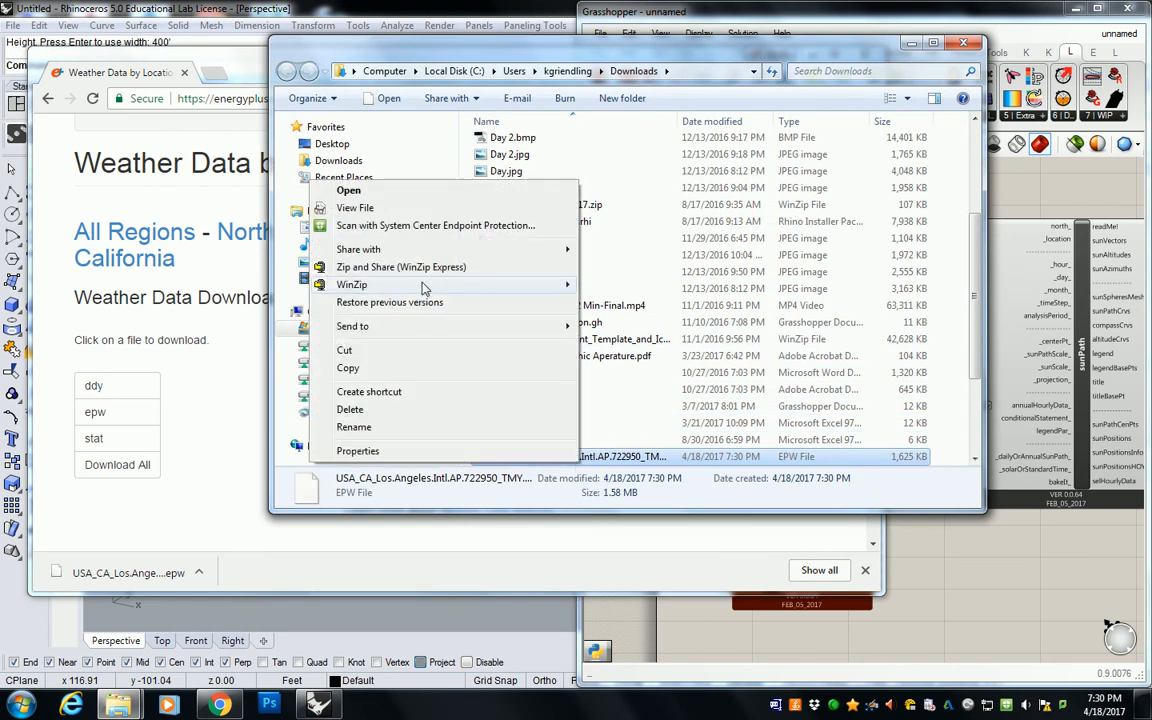
click(348, 367)
Step: Switch to the other Explorer window, go to the Projects folder and create a new folder named W08D01
mouse_move(137, 707)
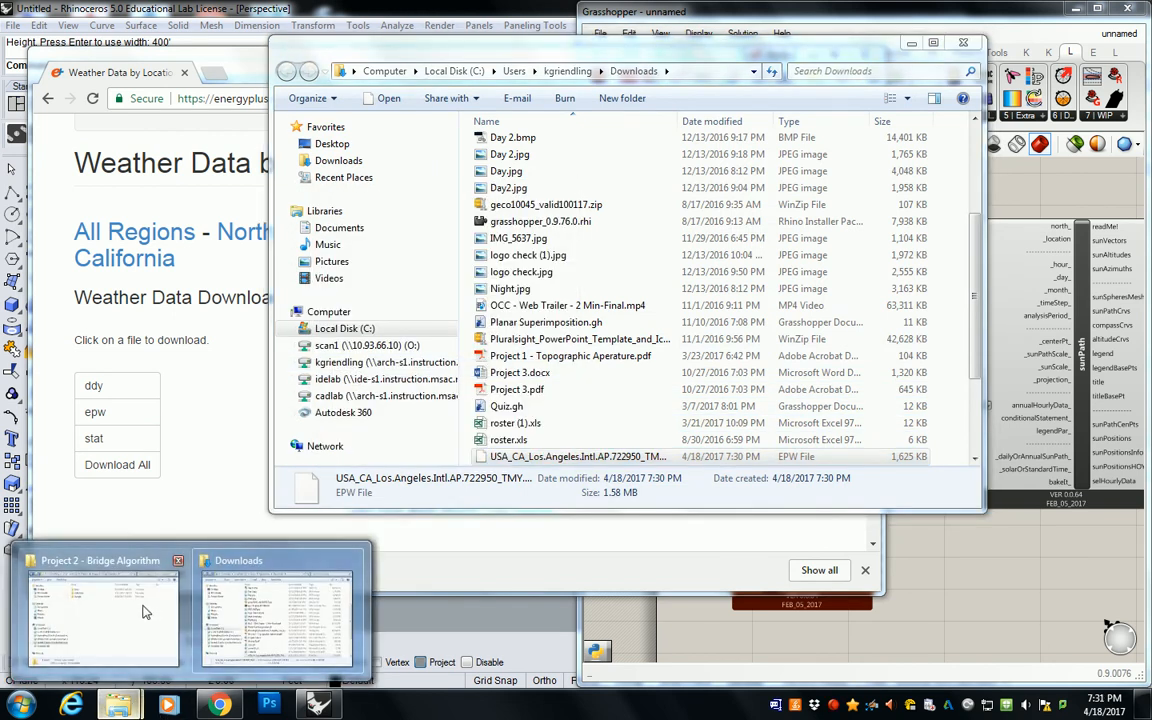
click(147, 610)
click(518, 51)
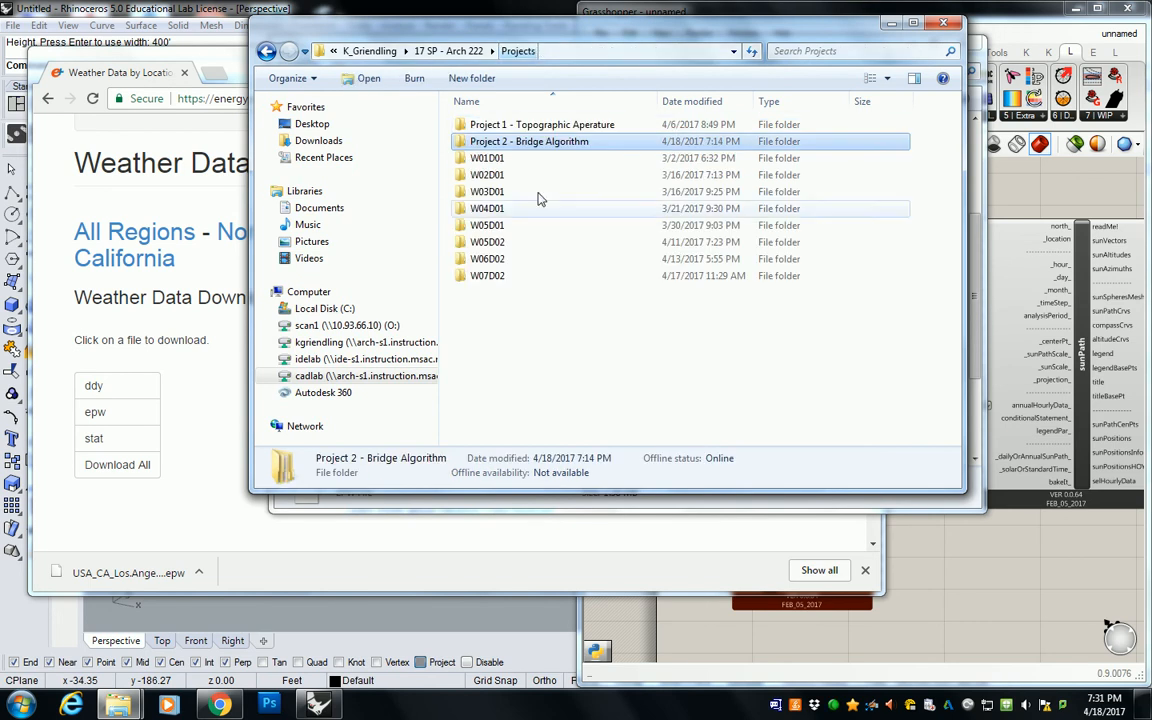
right_click(512, 345)
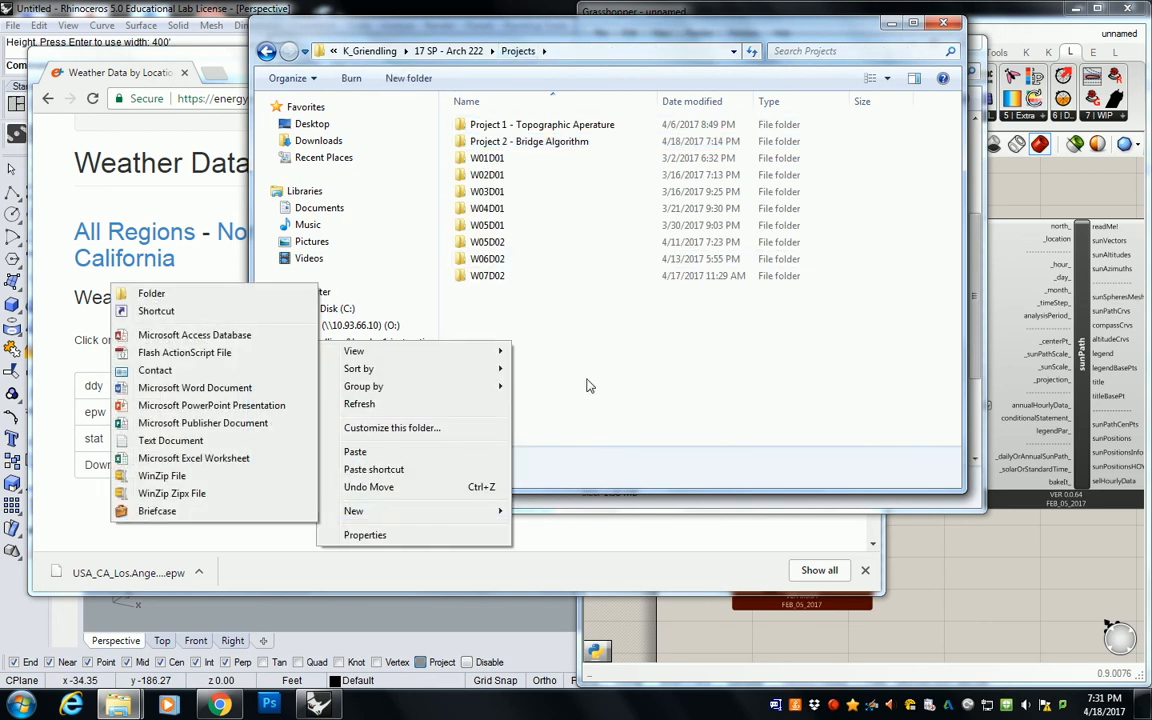
right_click(567, 344)
mouse_move(520, 514)
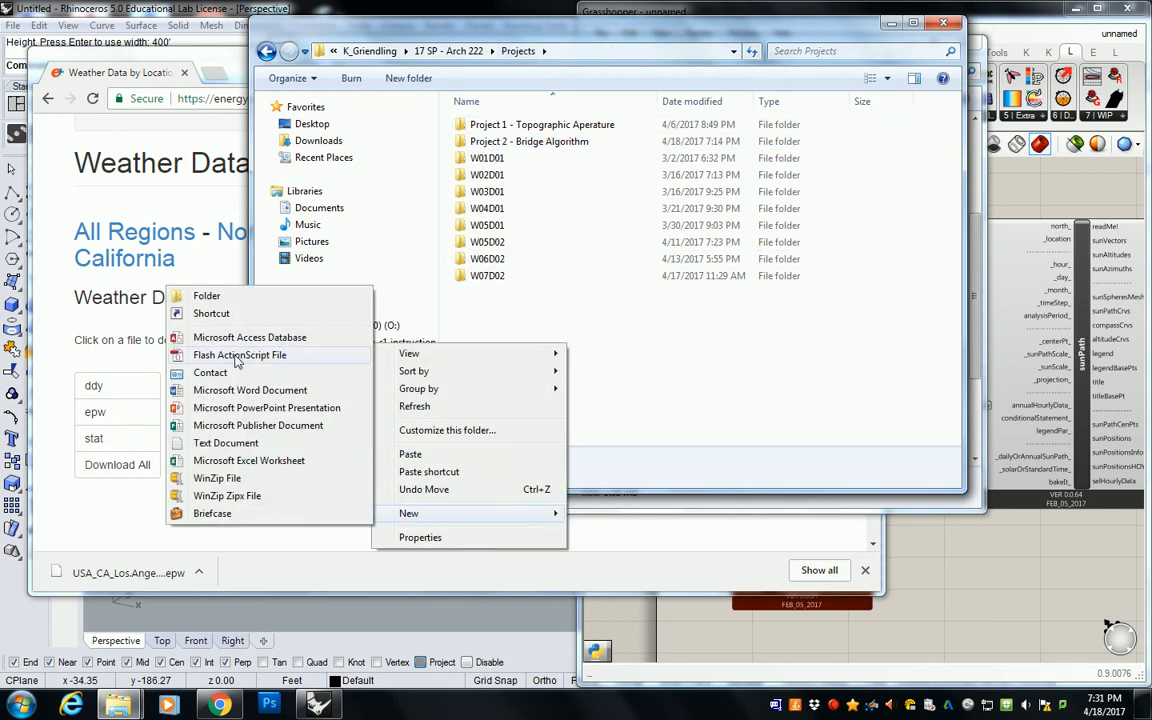
click(243, 295)
text(W08D01)
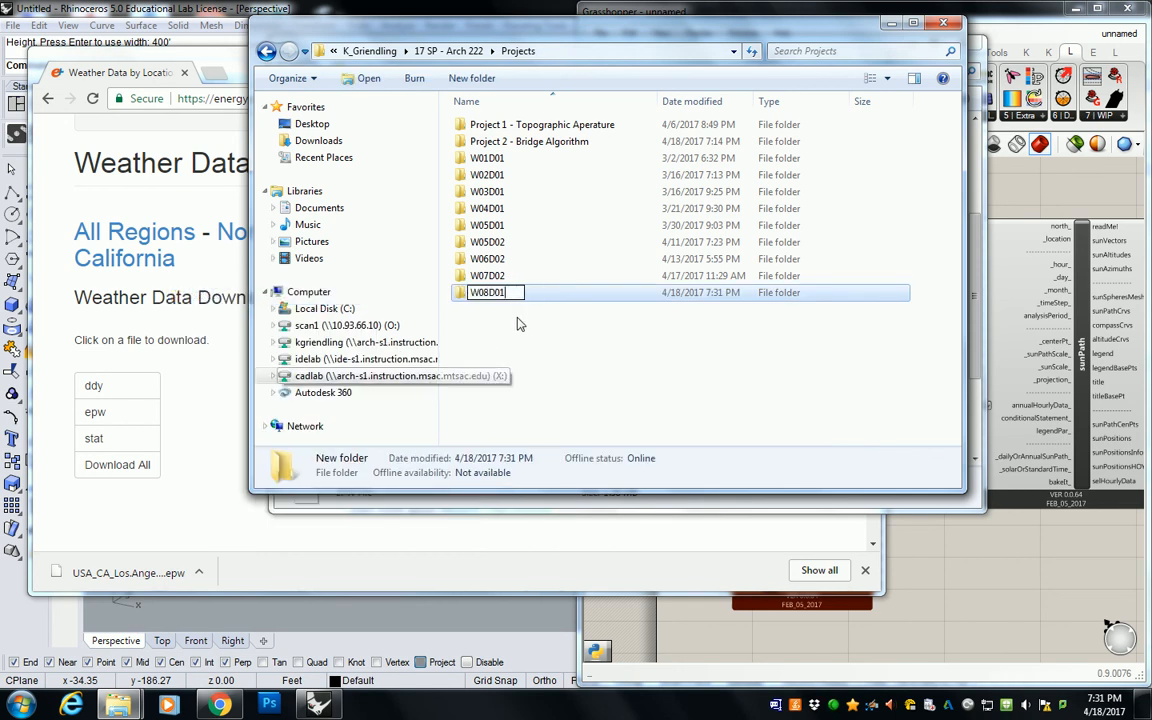
key(Return)
Step: Paste the Los Angeles EPW file into the W08D01 folder and copy that folder's path
double_click(492, 296)
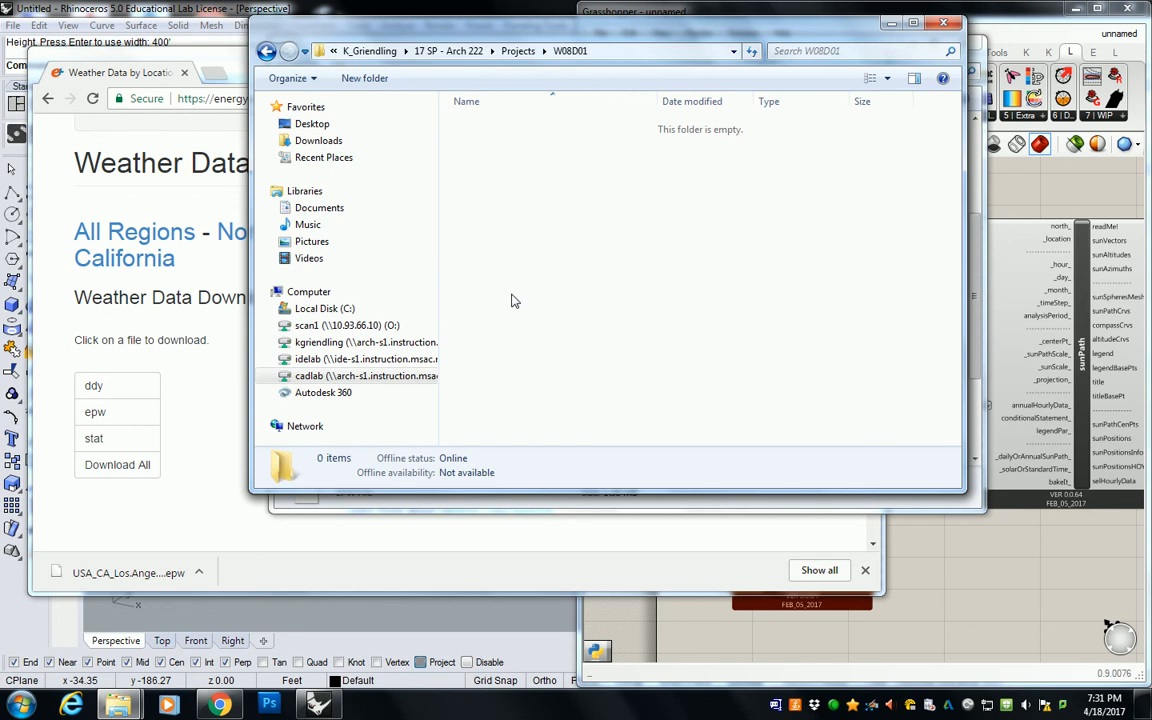
key(ctrl+v)
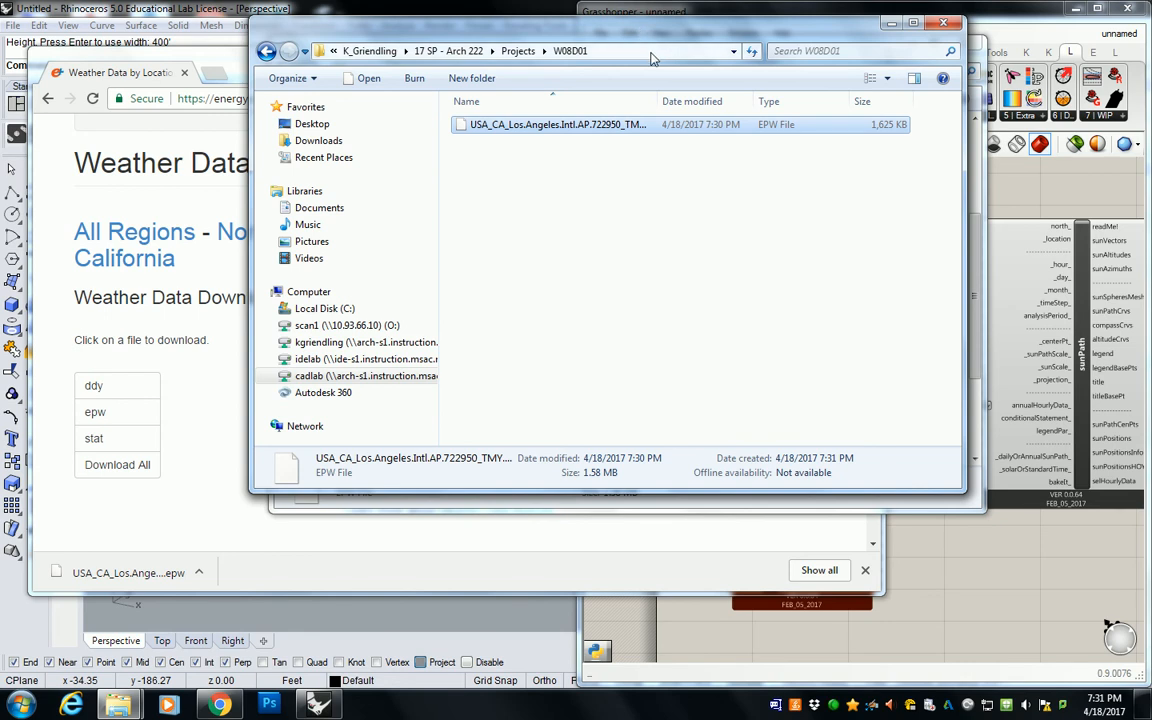
click(651, 51)
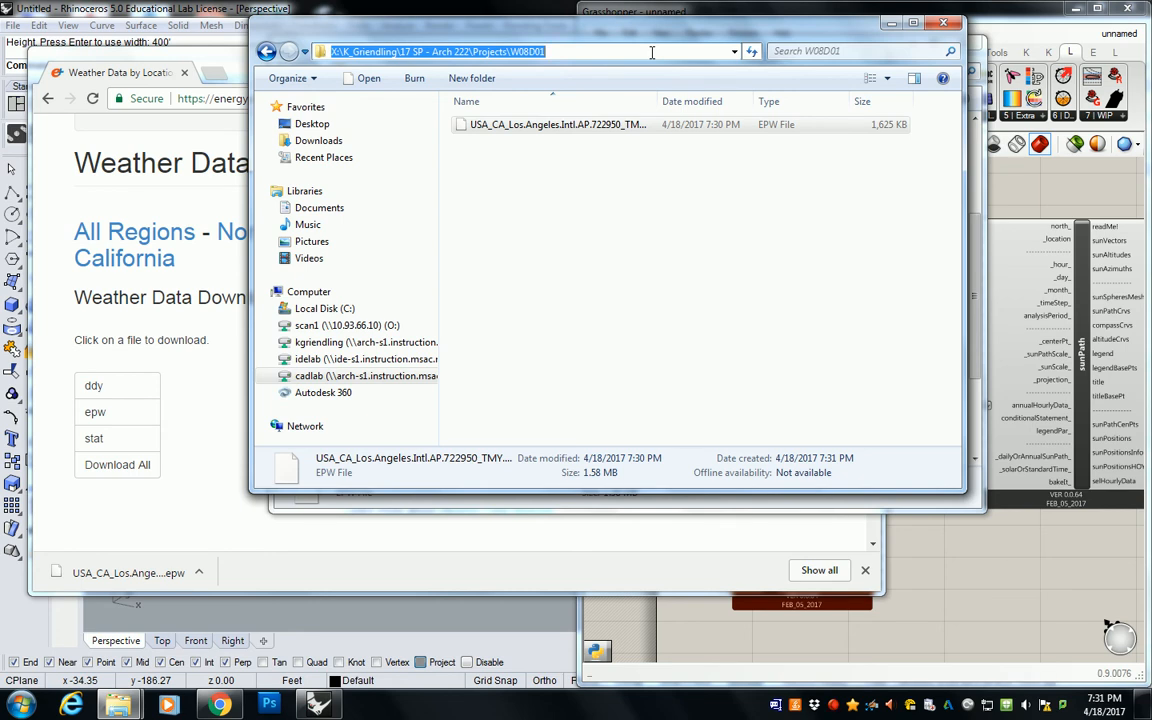
click(824, 706)
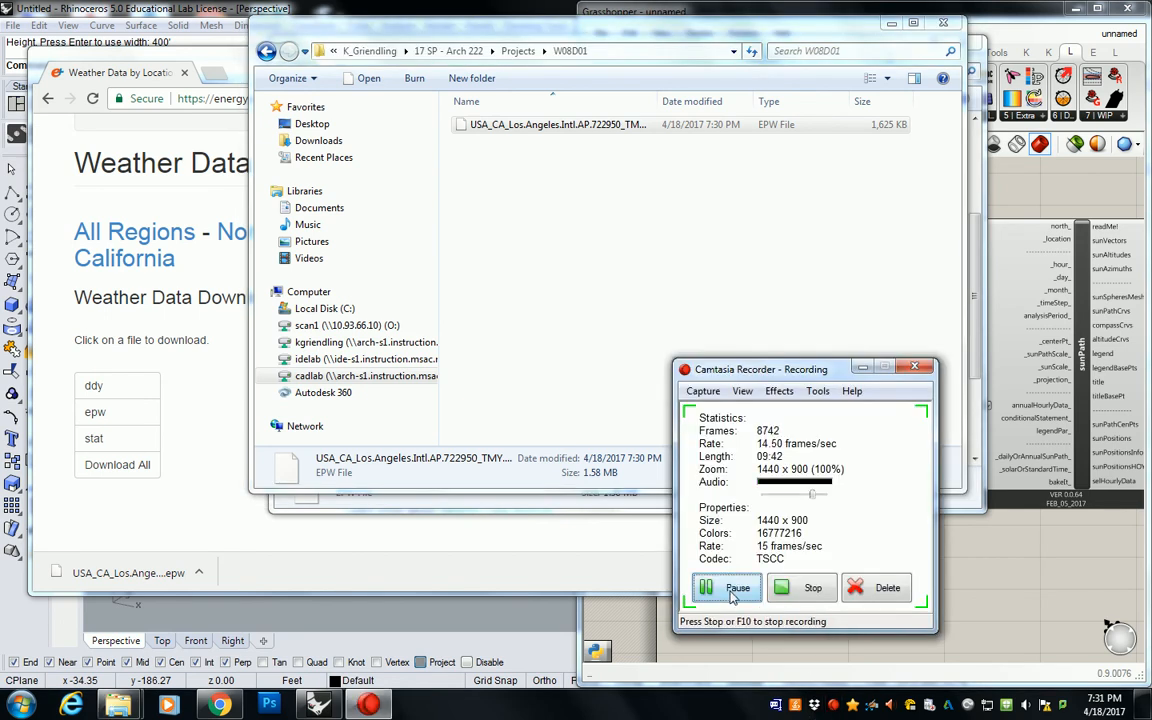
click(735, 658)
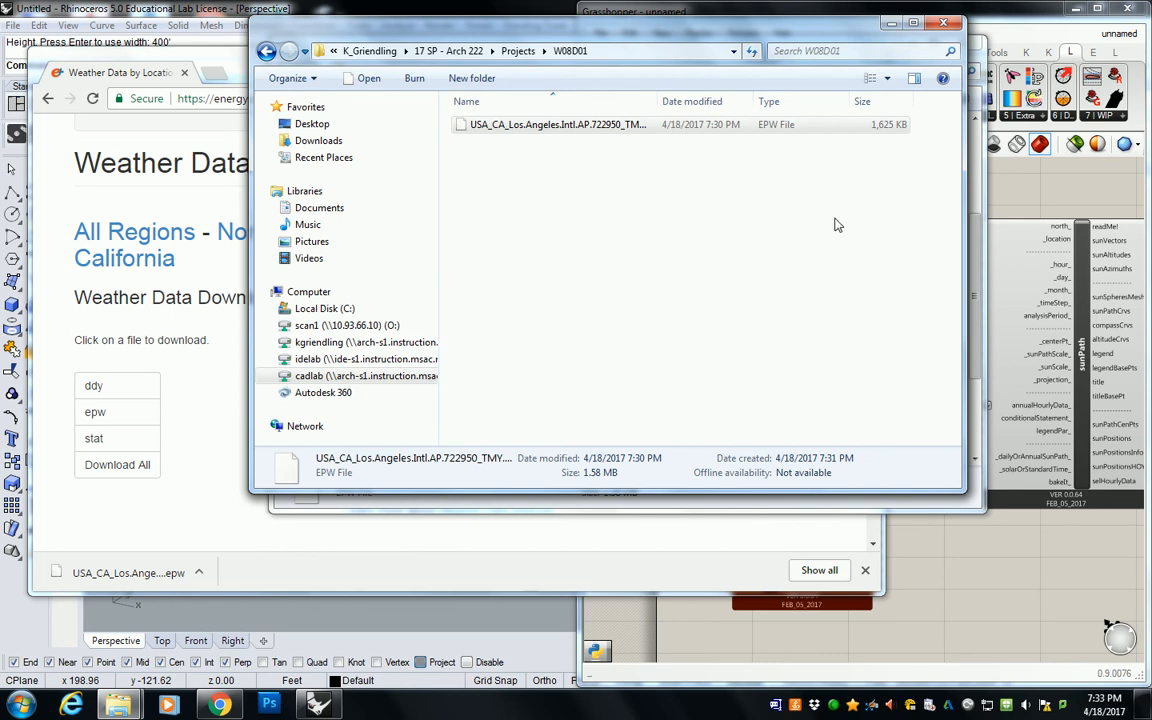
Step: Switch back to Grasshopper and delete the importEPW component below the EPW+STAT component
click(1046, 197)
scroll(812, 280, down, 2)
right_drag(843, 301, 800, 312)
scroll(708, 398, up, 3)
right_drag(710, 396, 732, 412)
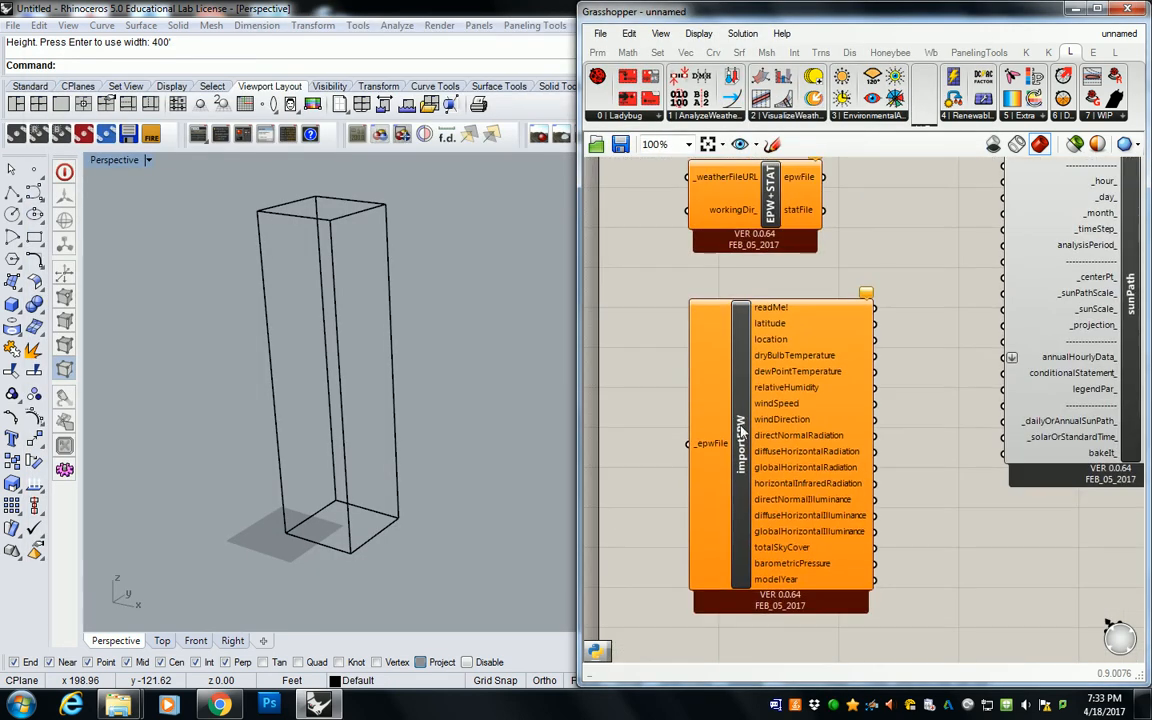
click(732, 413)
key(Delete)
right_drag(800, 301, 762, 405)
scroll(762, 405, down, 2)
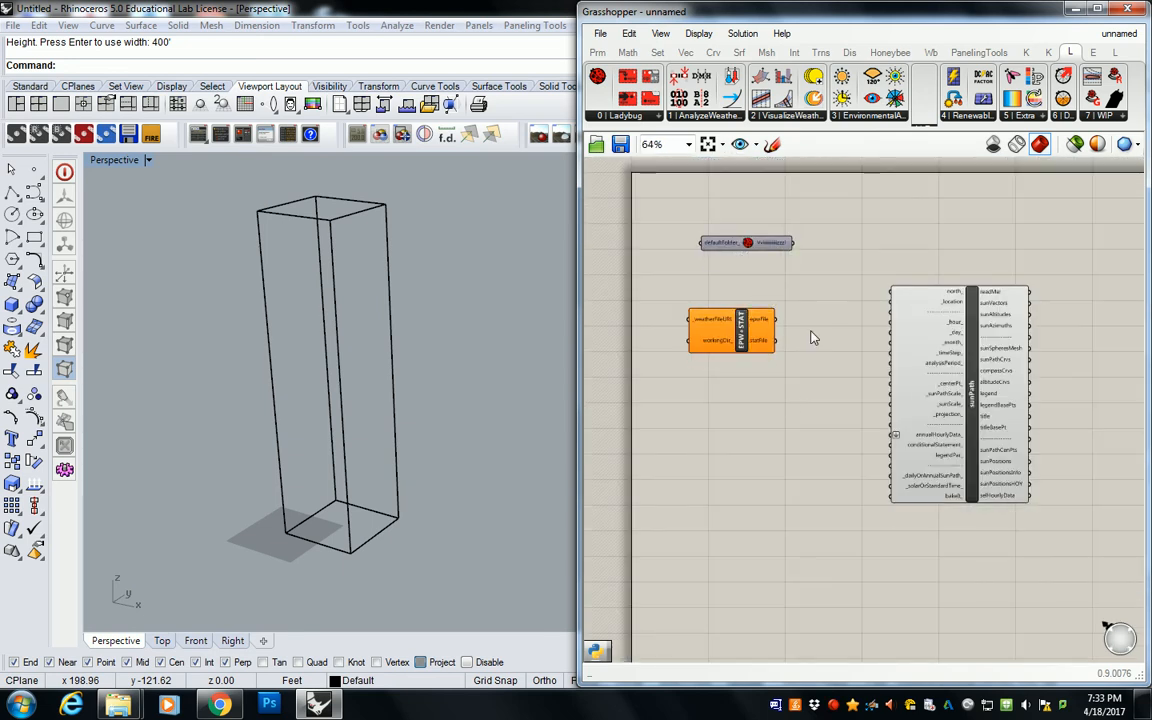
Step: Place a File Path parameter on the canvas before the EPW+STAT component's inputs
click(742, 328)
scroll(808, 325, up, 3)
scroll(808, 325, down, 2)
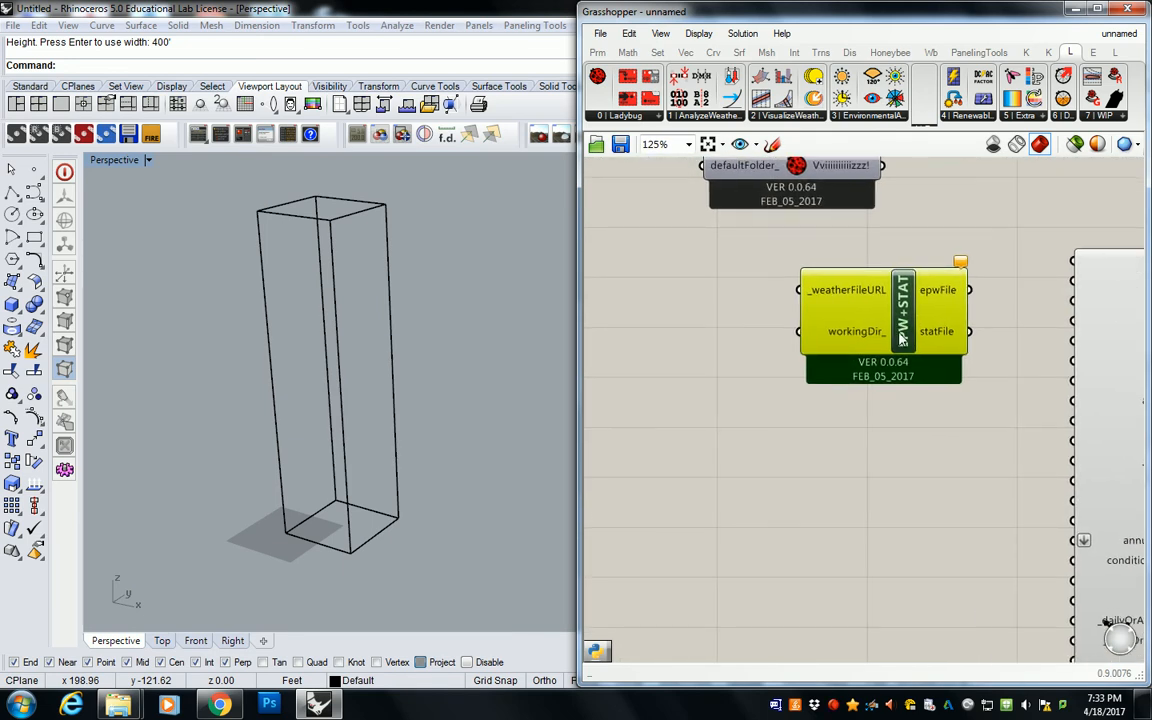
mouse_move(863, 335)
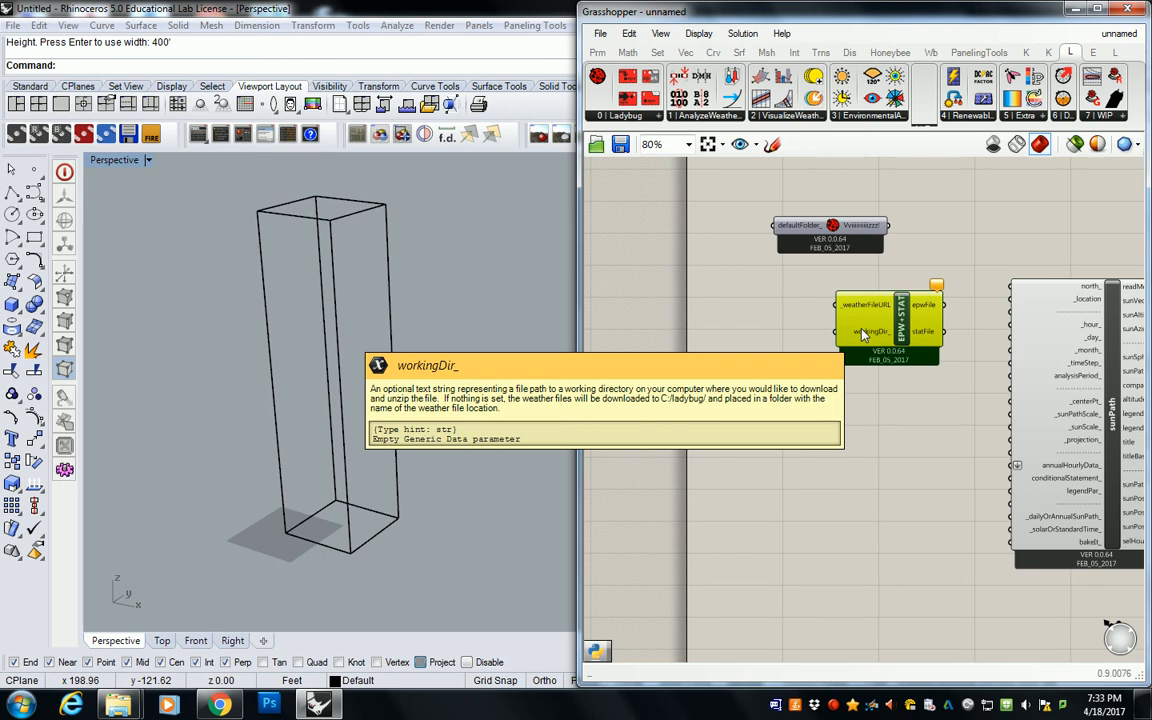
click(603, 52)
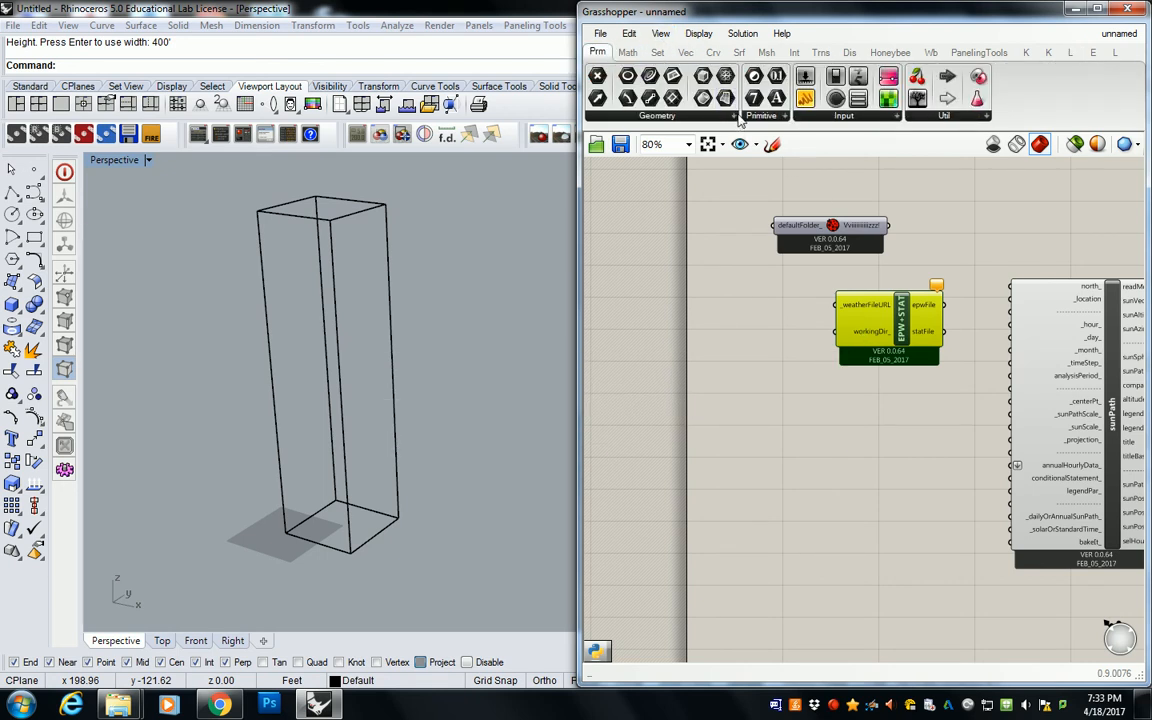
click(724, 117)
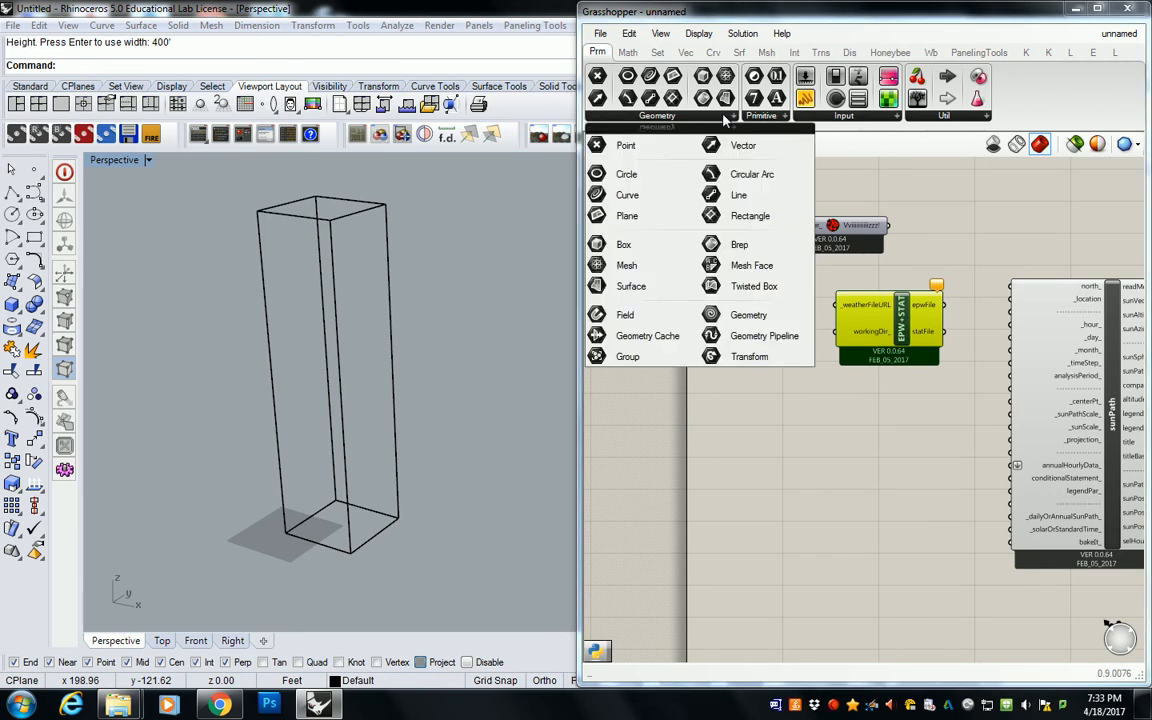
click(763, 117)
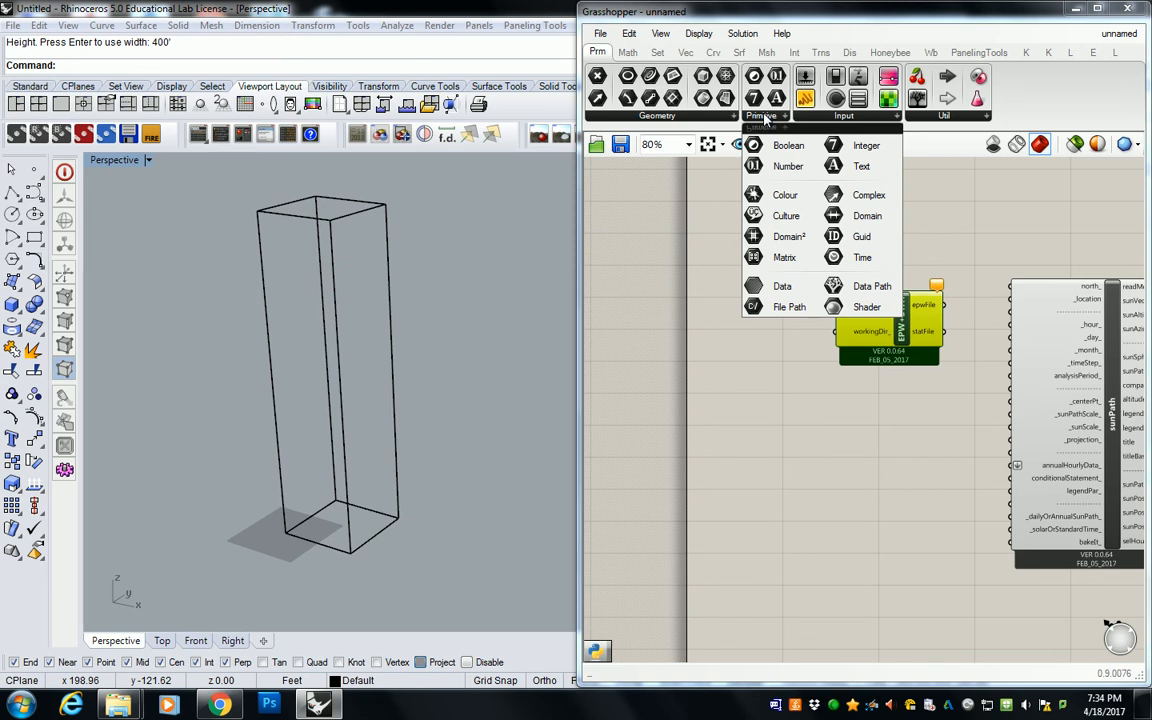
click(773, 312)
click(737, 328)
drag(737, 328, 752, 362)
Step: Set the File Path parameter to the single file USA_CA_Los.Angeles.Intl.AP.722950_TMY.epw in the W08D01 folder
right_click(752, 364)
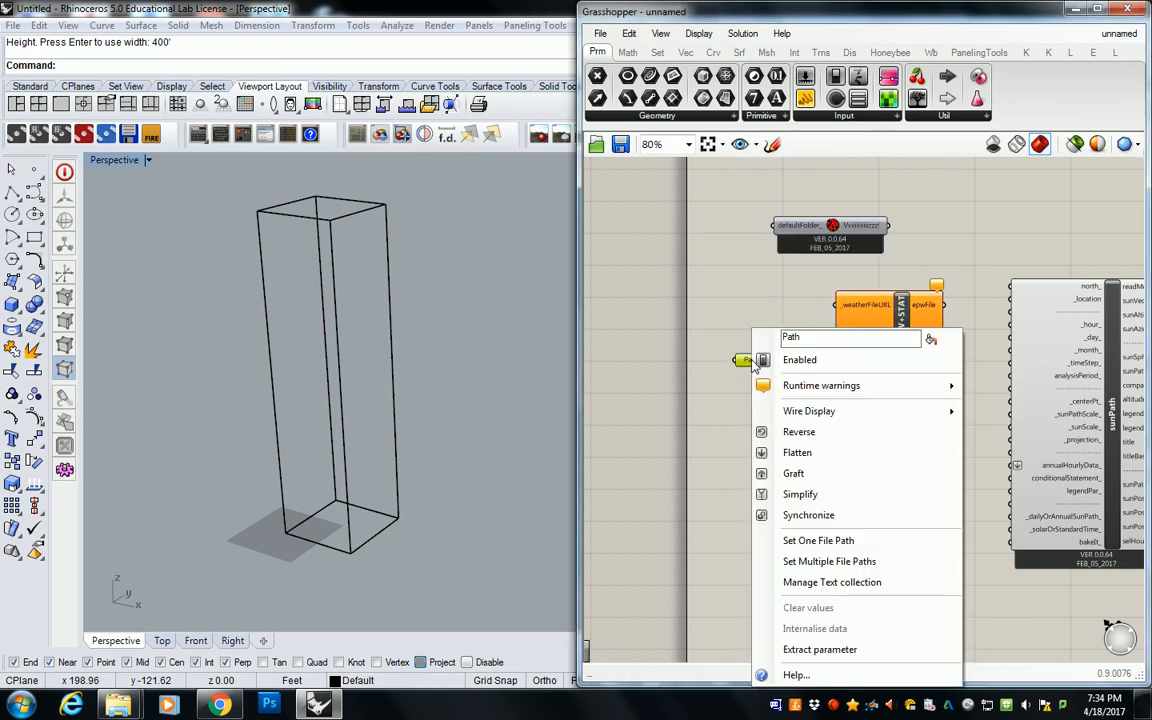
click(826, 541)
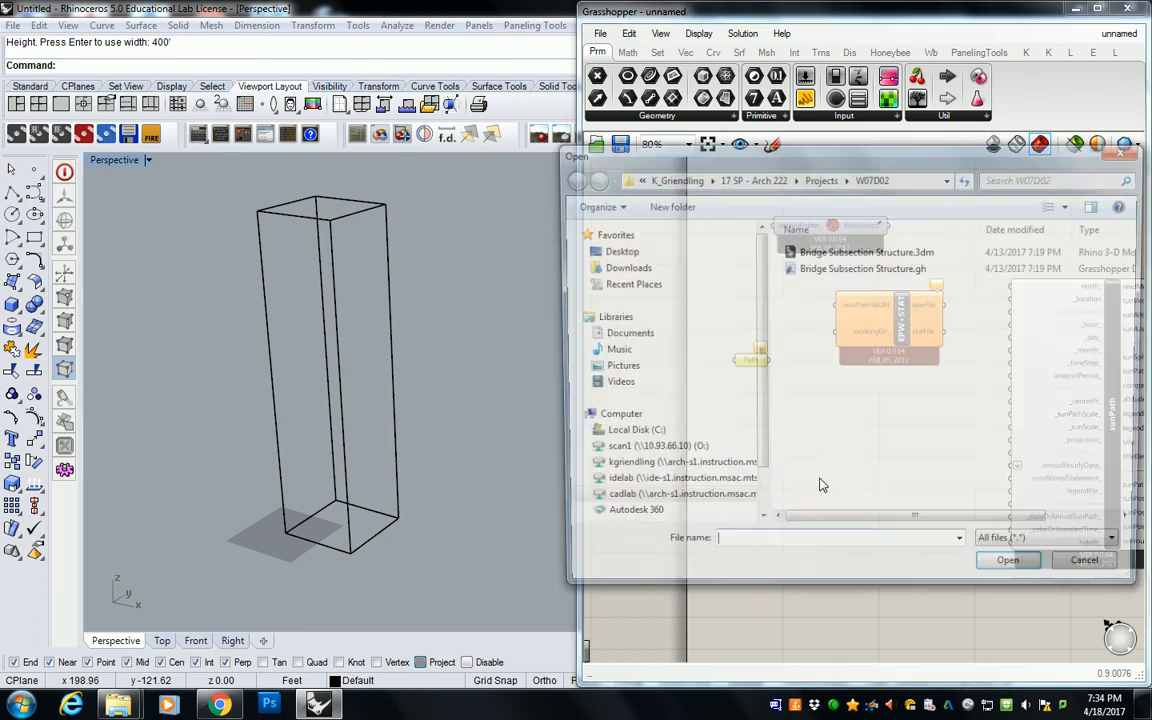
text(I:\K_Griendling\17 SP - Arch 222\Projects\W08D01)
key(Return)
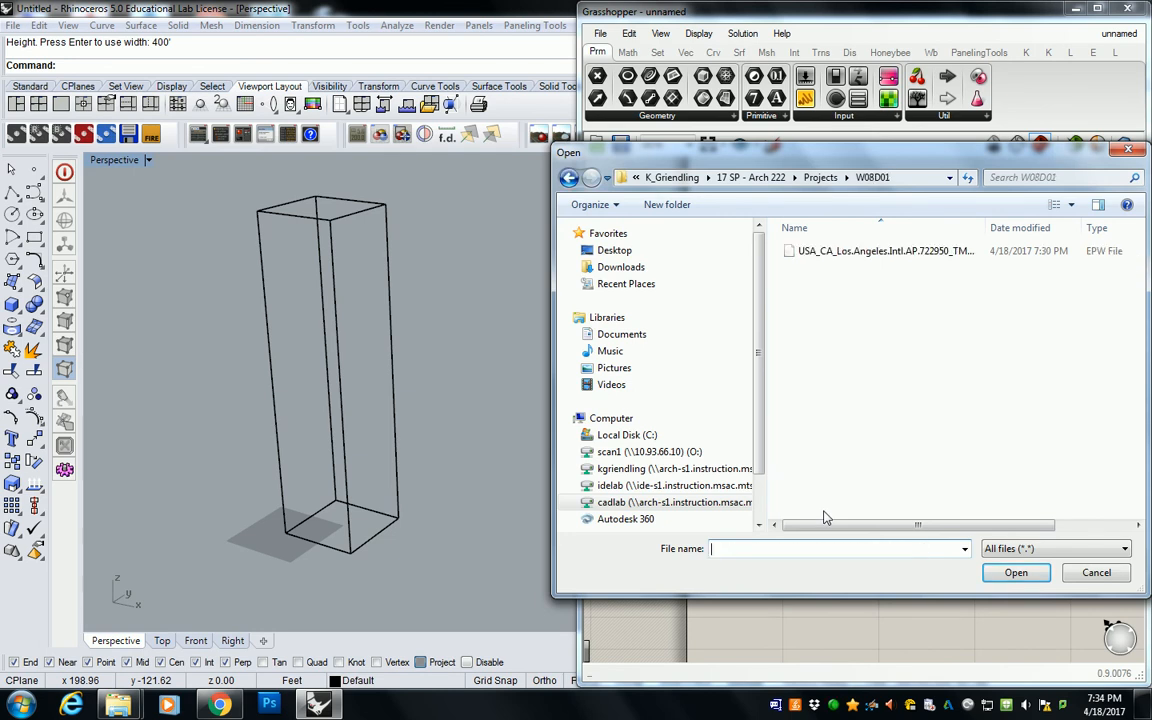
click(903, 256)
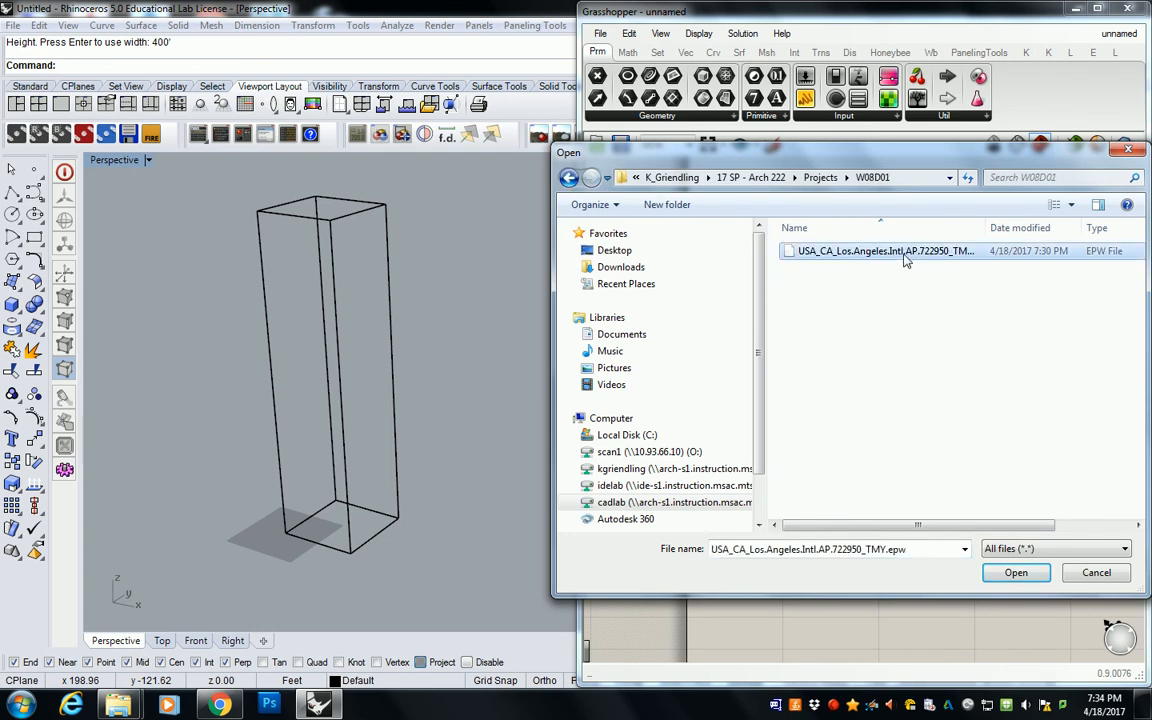
click(1016, 572)
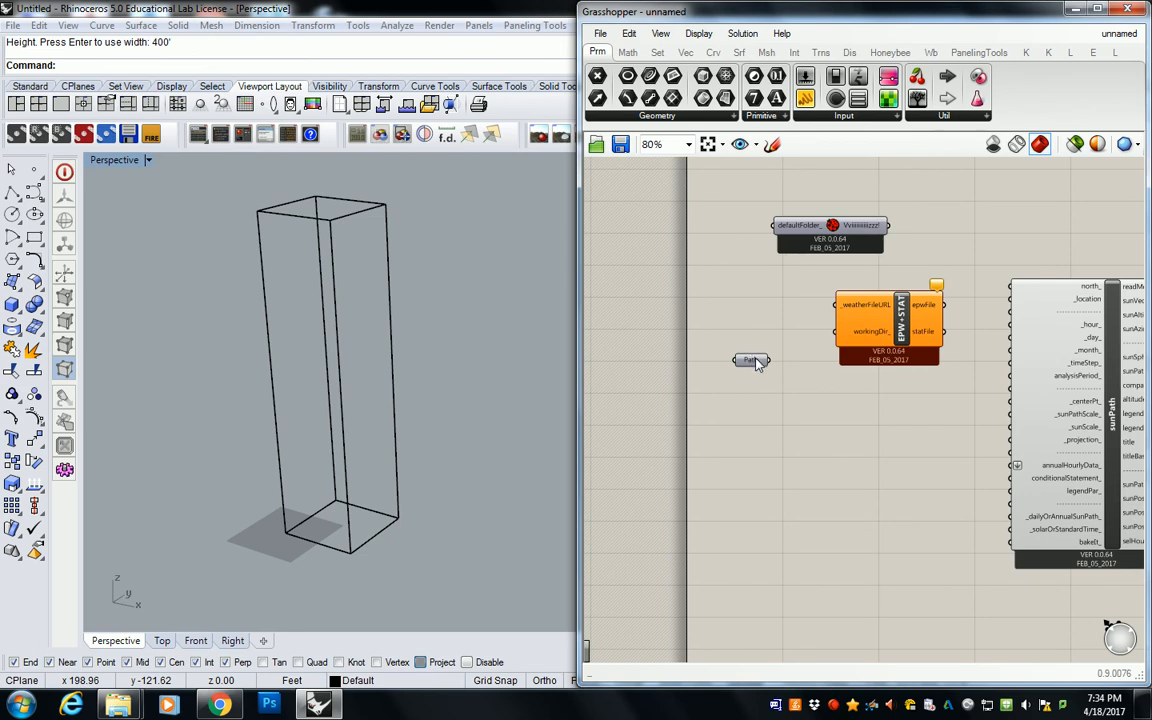
mouse_move(757, 364)
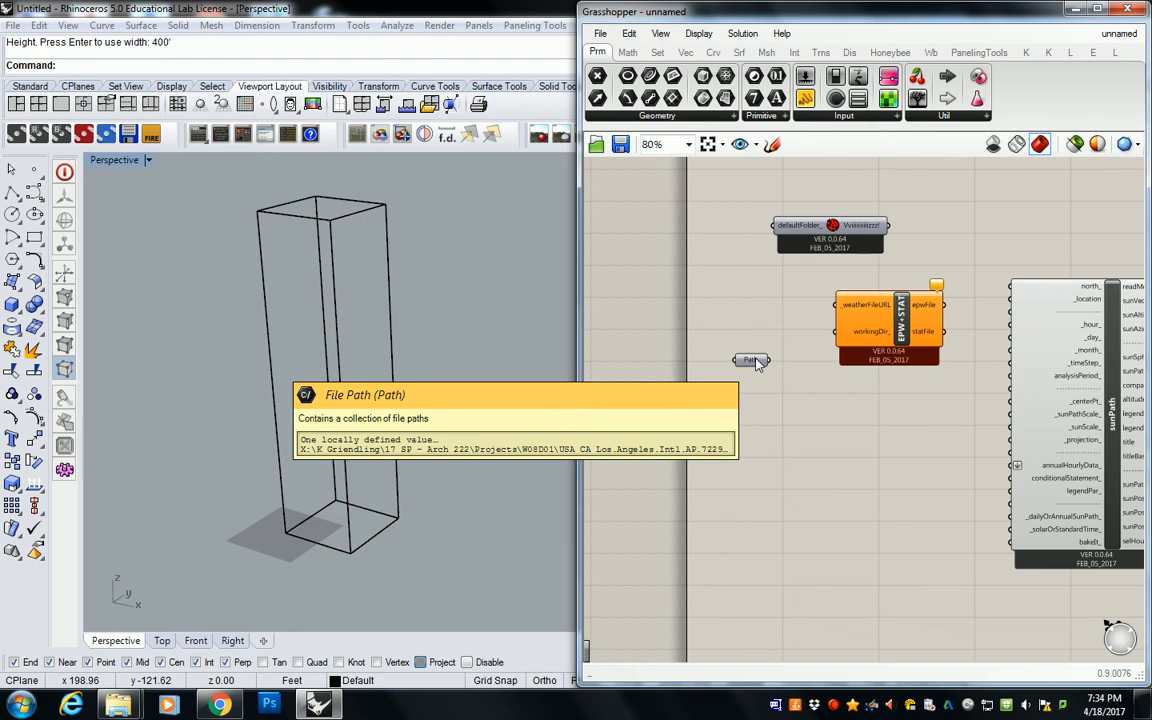
Step: Move the Path parameter closer to the EPW+STAT component and connect it to the workingDir_ input
drag(757, 362, 773, 339)
click(808, 337)
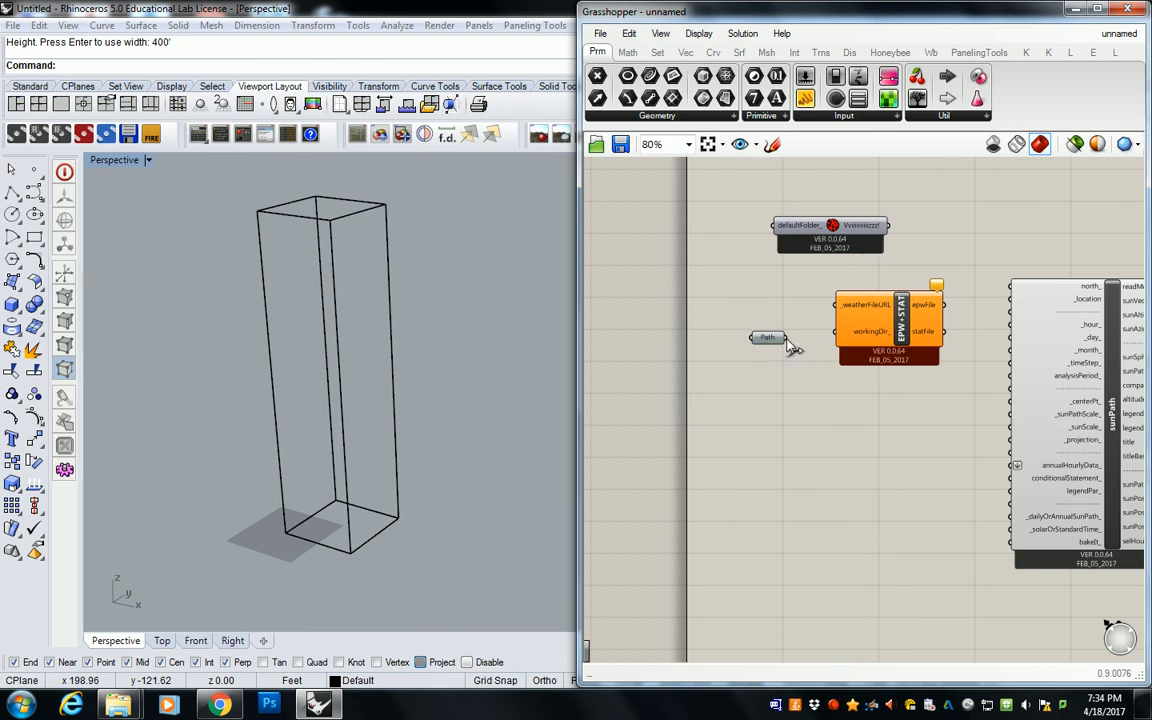
drag(786, 338, 836, 331)
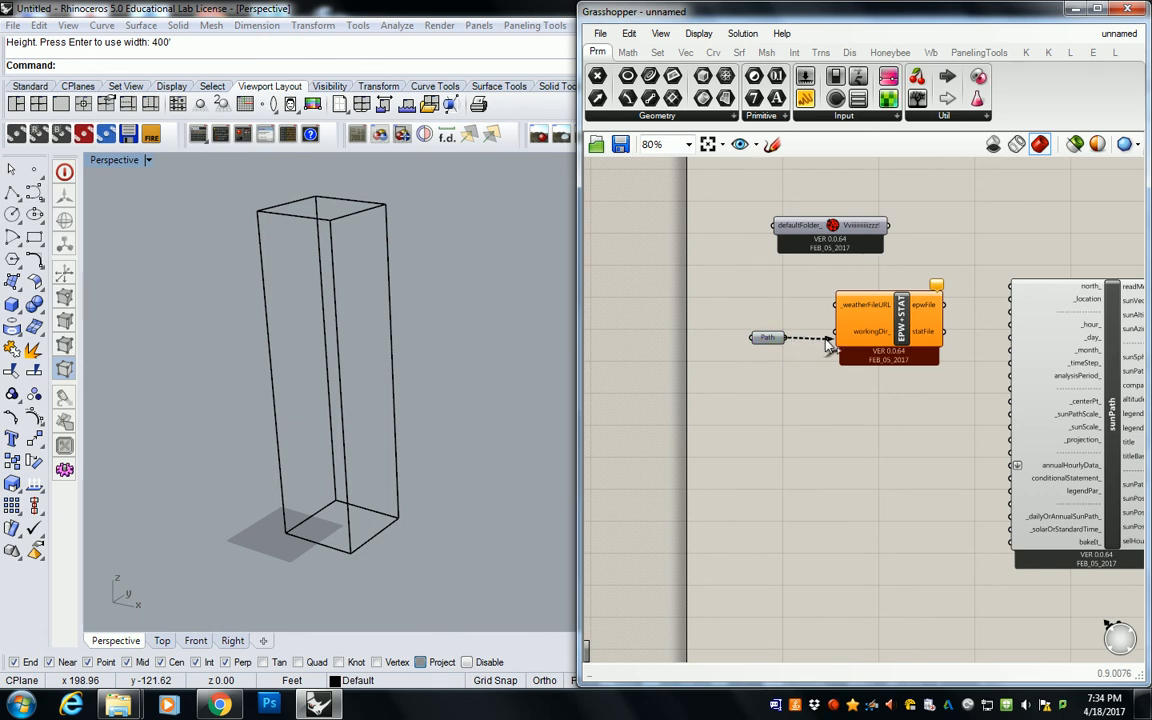
click(768, 338)
scroll(965, 285, up, 3)
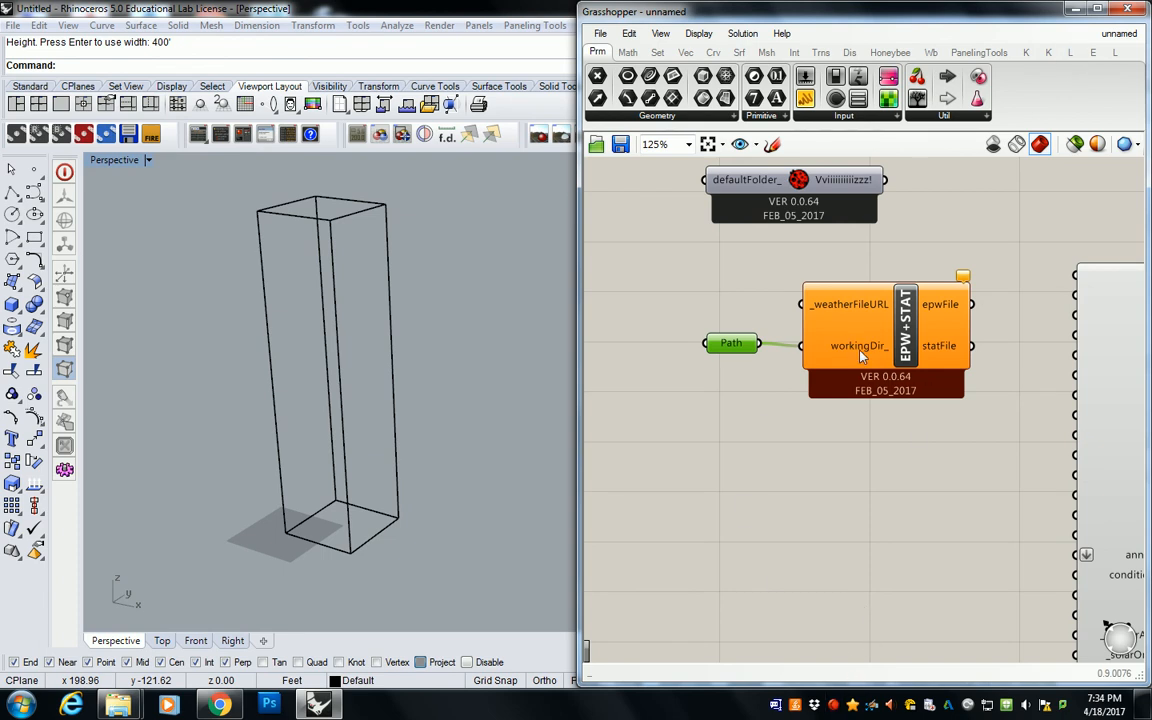
mouse_move(862, 355)
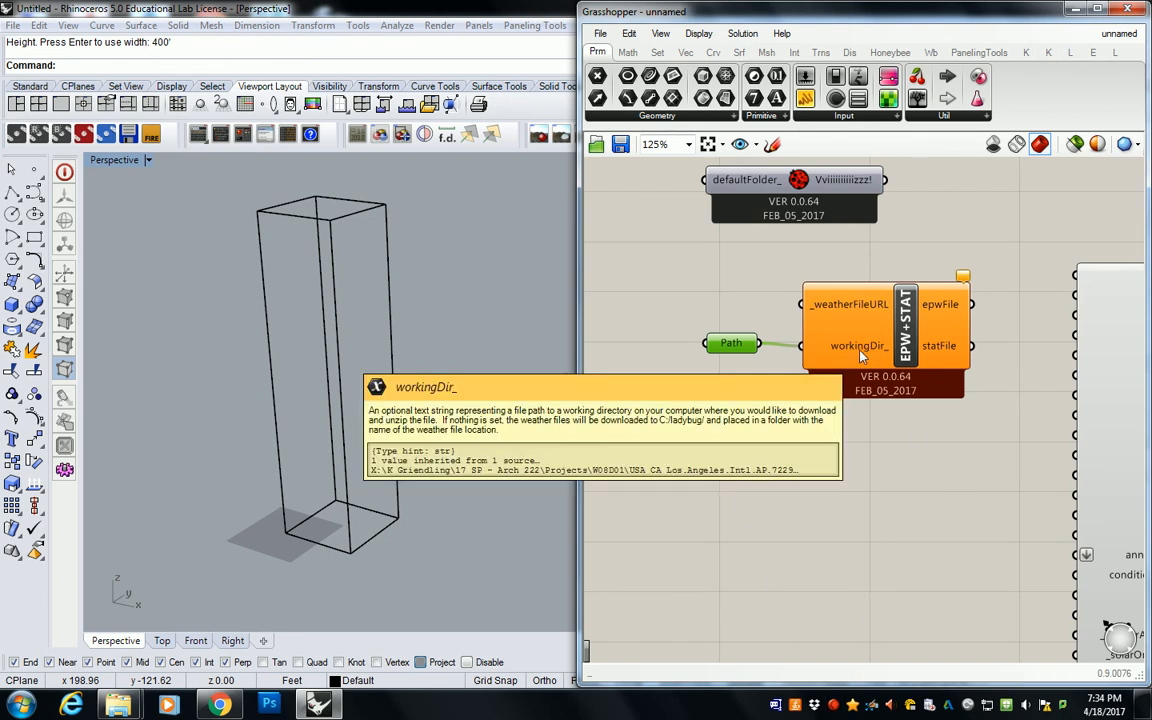
Step: Place a Ladybug Import EPW component on the canvas and move it directly below the EPW+STAT component
click(763, 116)
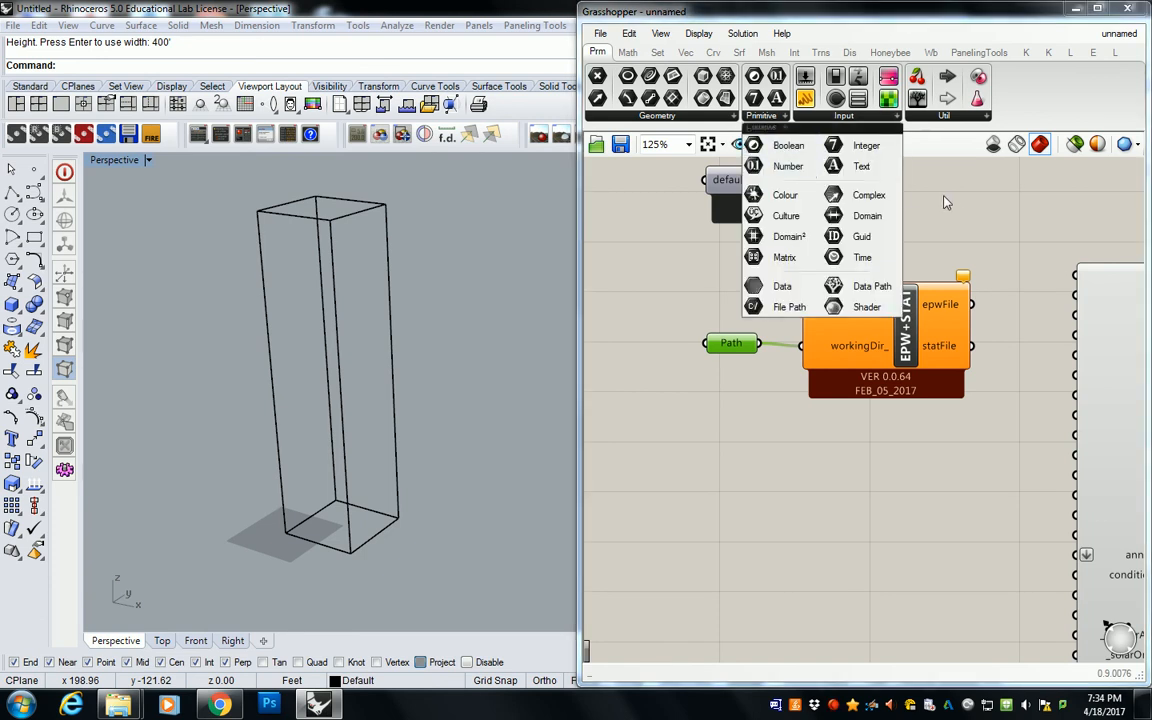
click(928, 203)
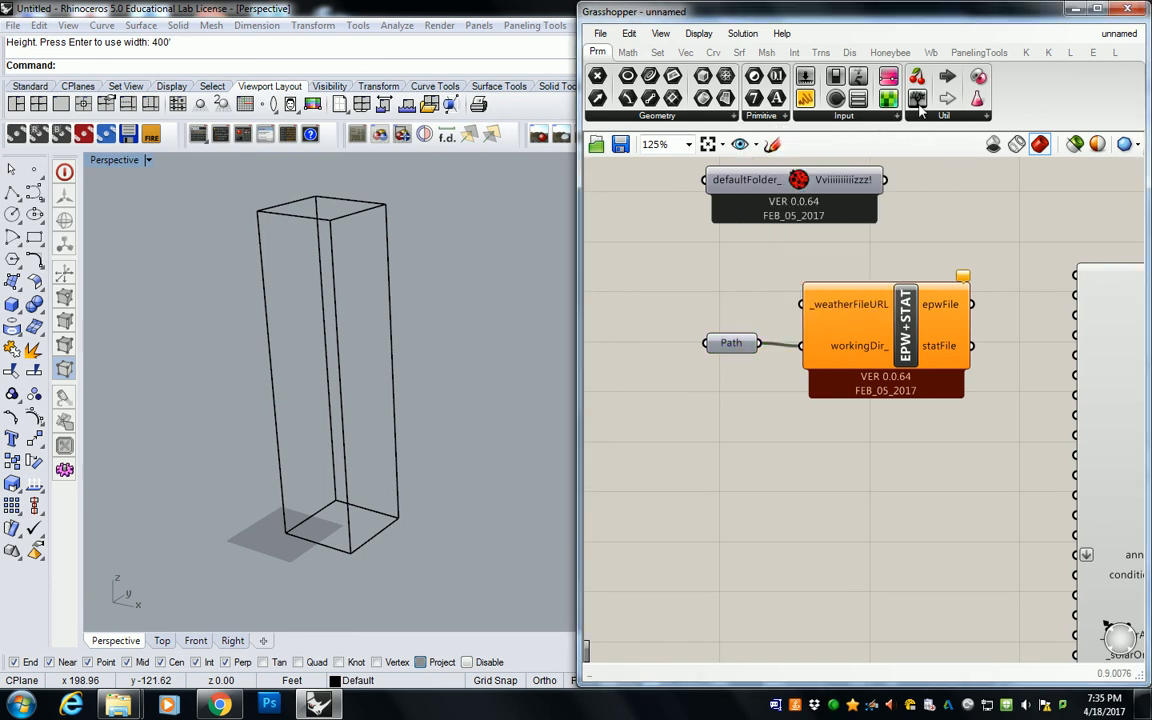
click(1070, 52)
click(650, 117)
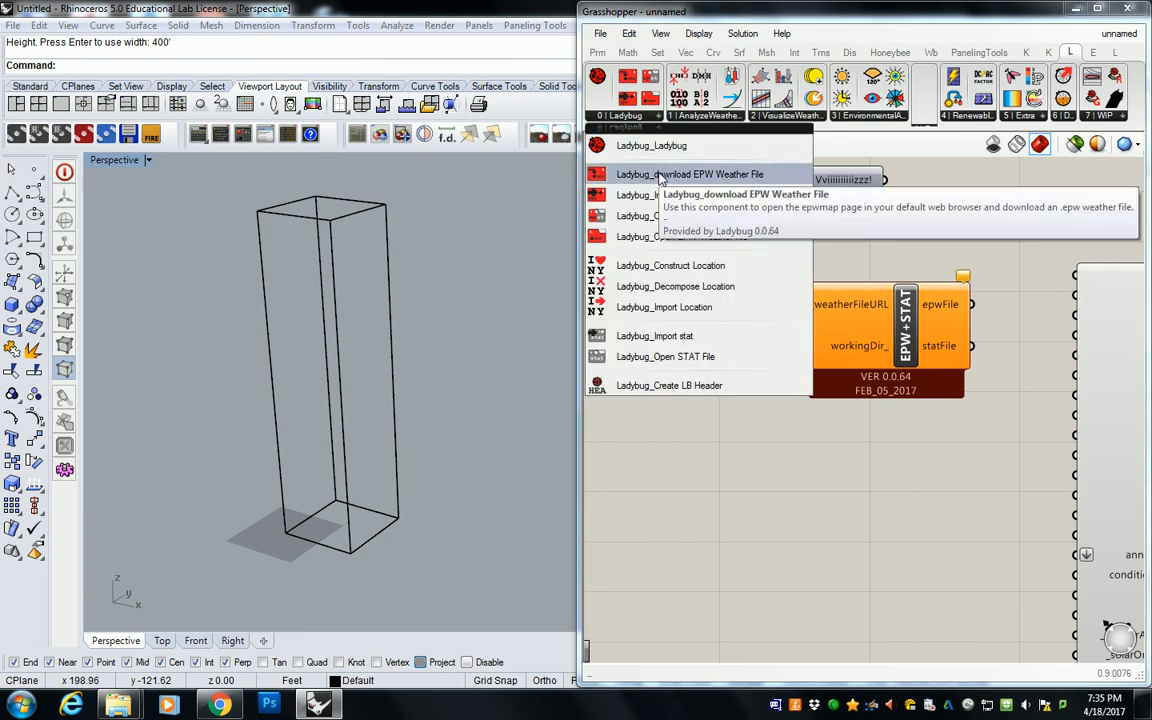
drag(660, 195, 826, 517)
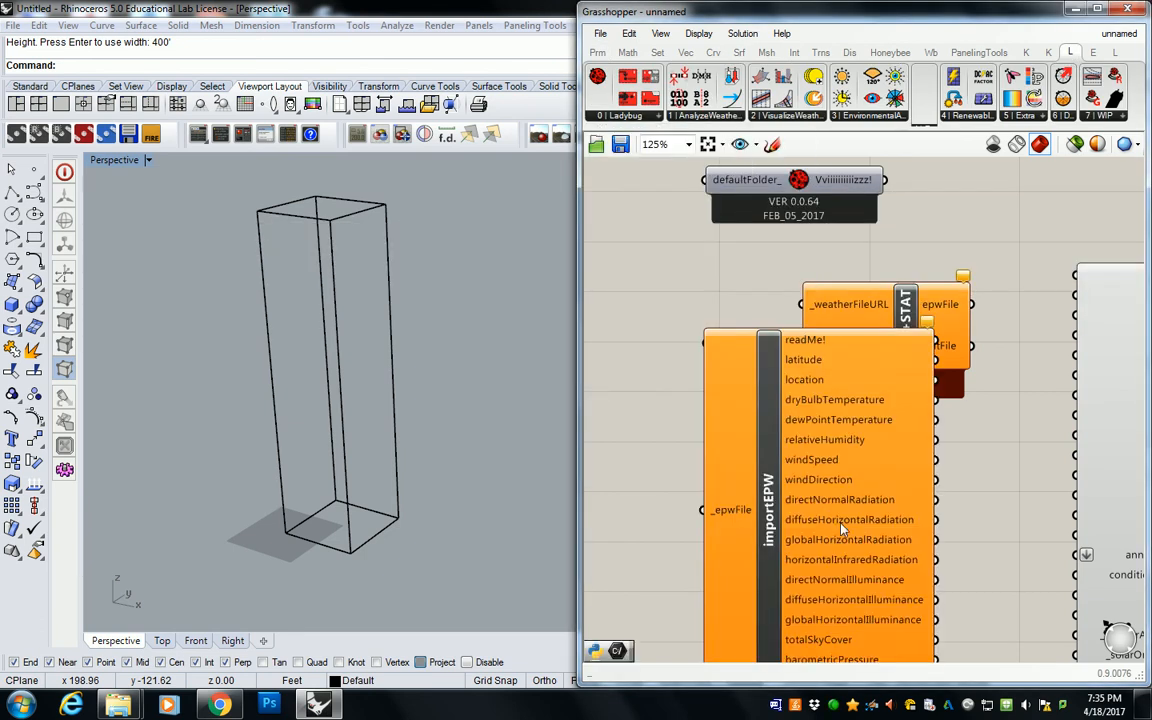
right_drag(826, 517, 835, 371)
drag(835, 371, 872, 459)
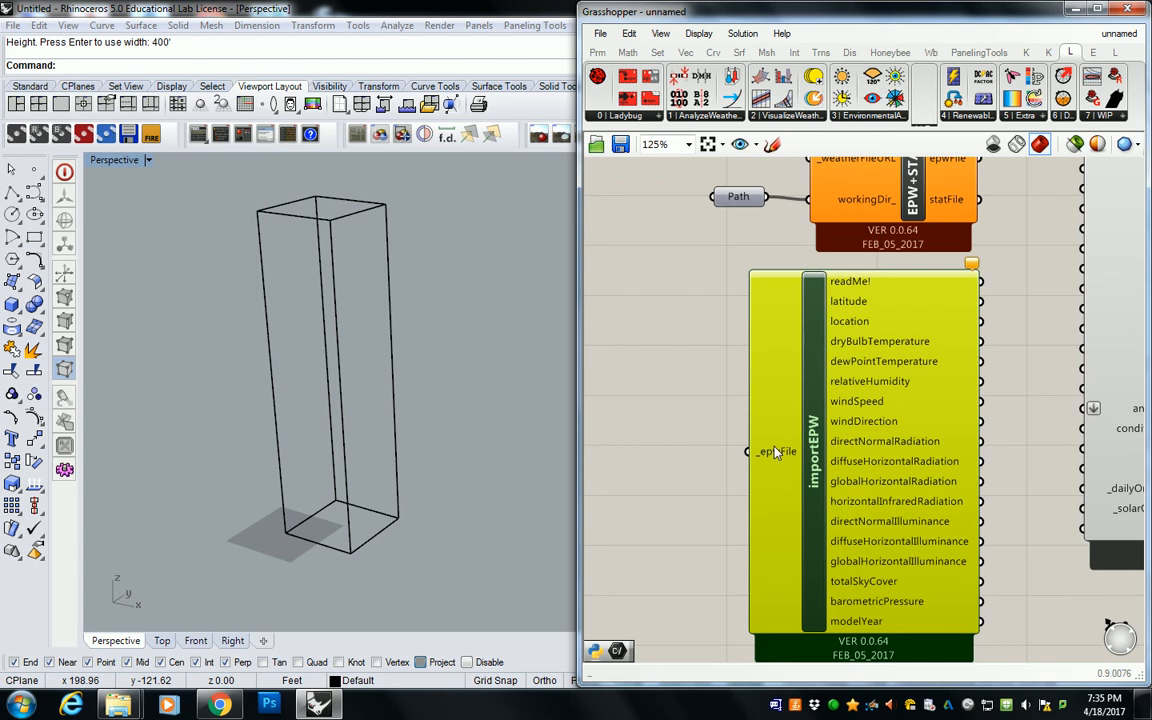
mouse_move(777, 452)
scroll(710, 217, down, 3)
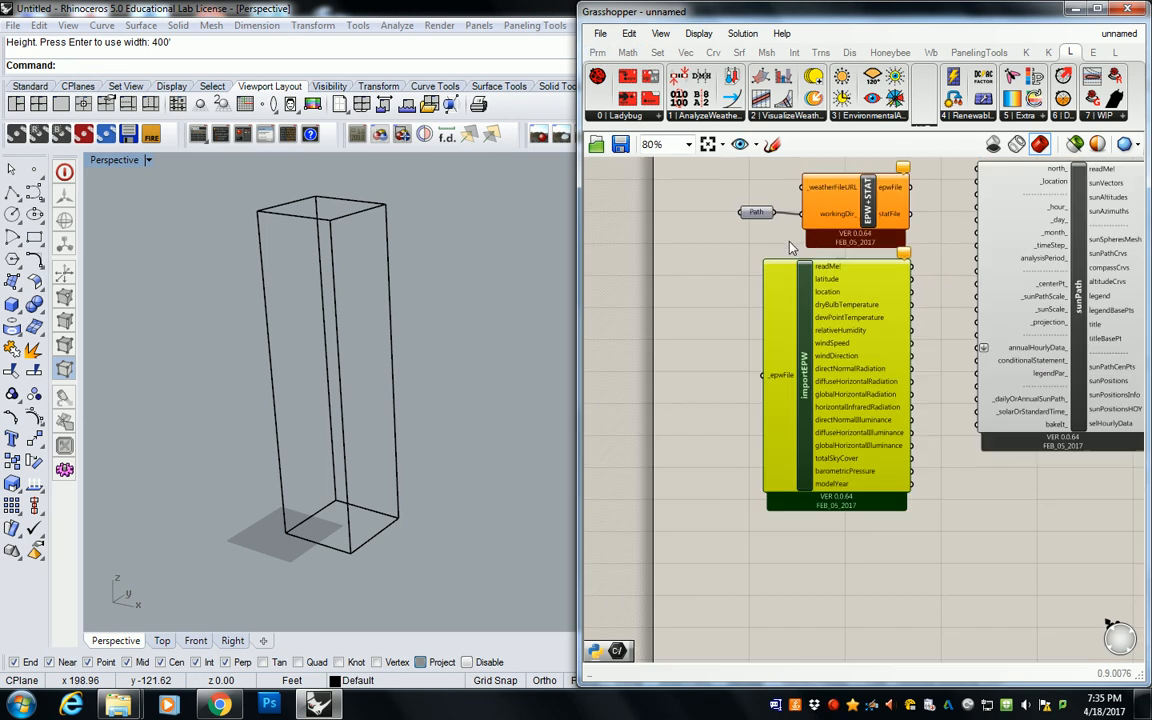
Step: Try to set the copied folder path as the data item of importEPW's _epwFile input
click(644, 338)
right_click(778, 374)
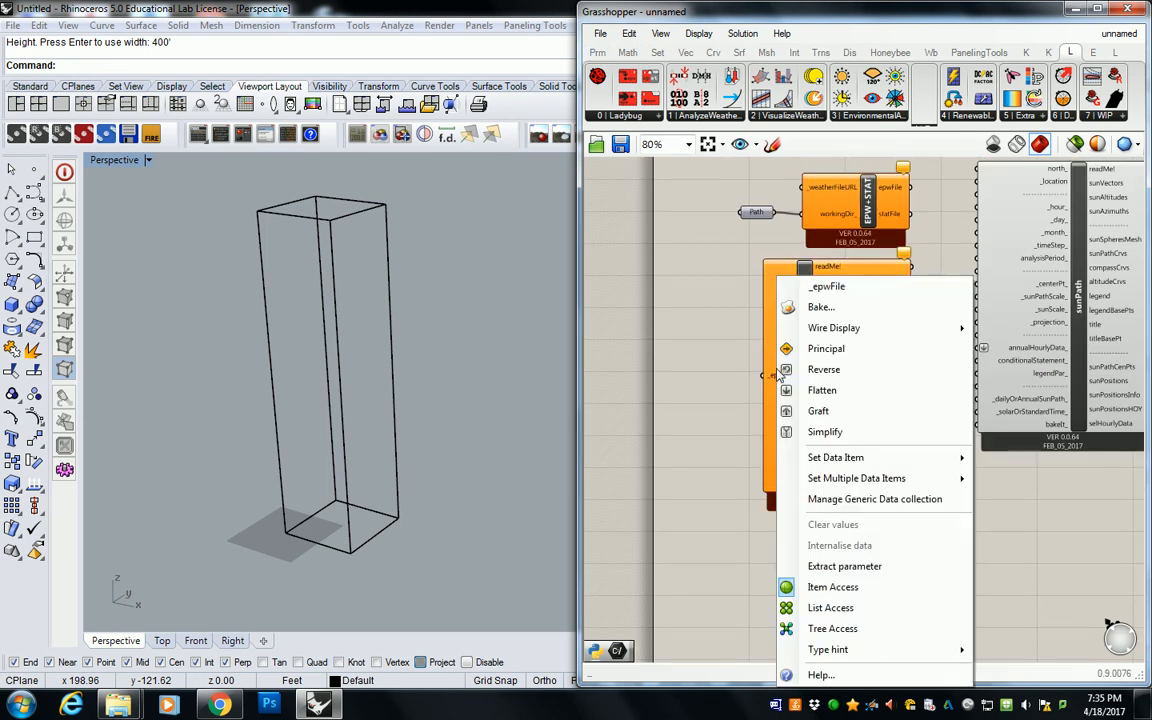
mouse_move(835, 462)
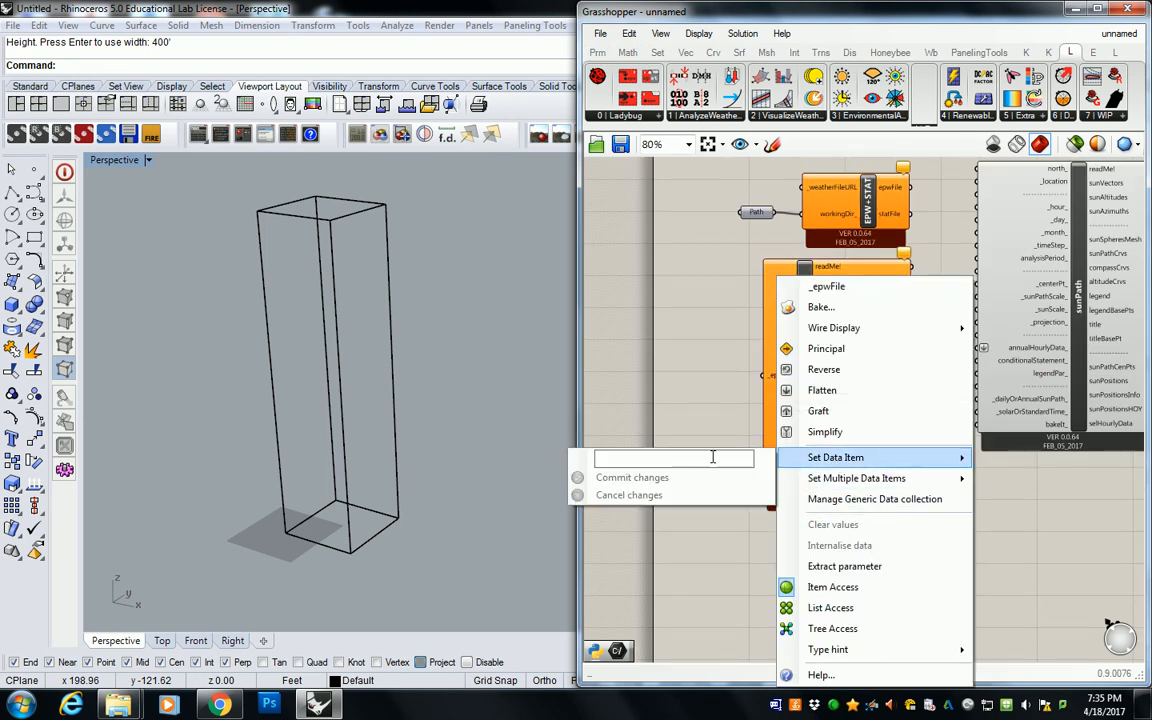
key(ctrl+v)
click(665, 481)
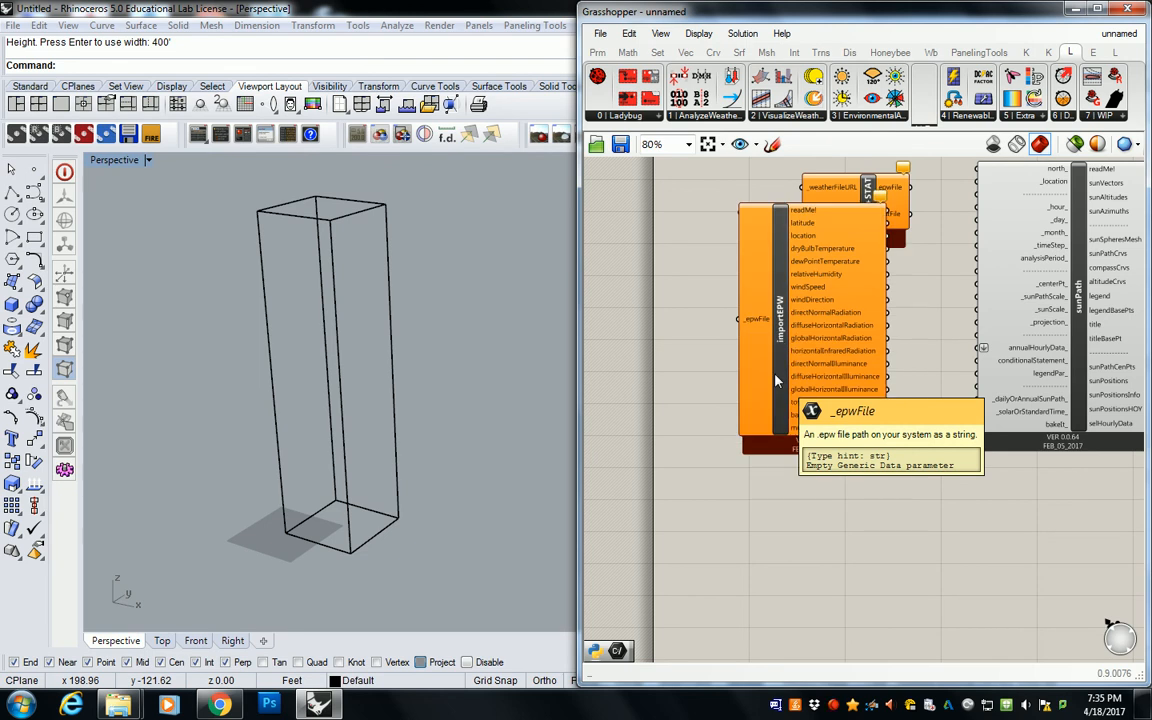
Step: Move the importEPW component further below EPW+STAT and connect the Path parameter to its _epwFile input
drag(777, 378, 796, 440)
click(780, 228)
drag(756, 212, 778, 440)
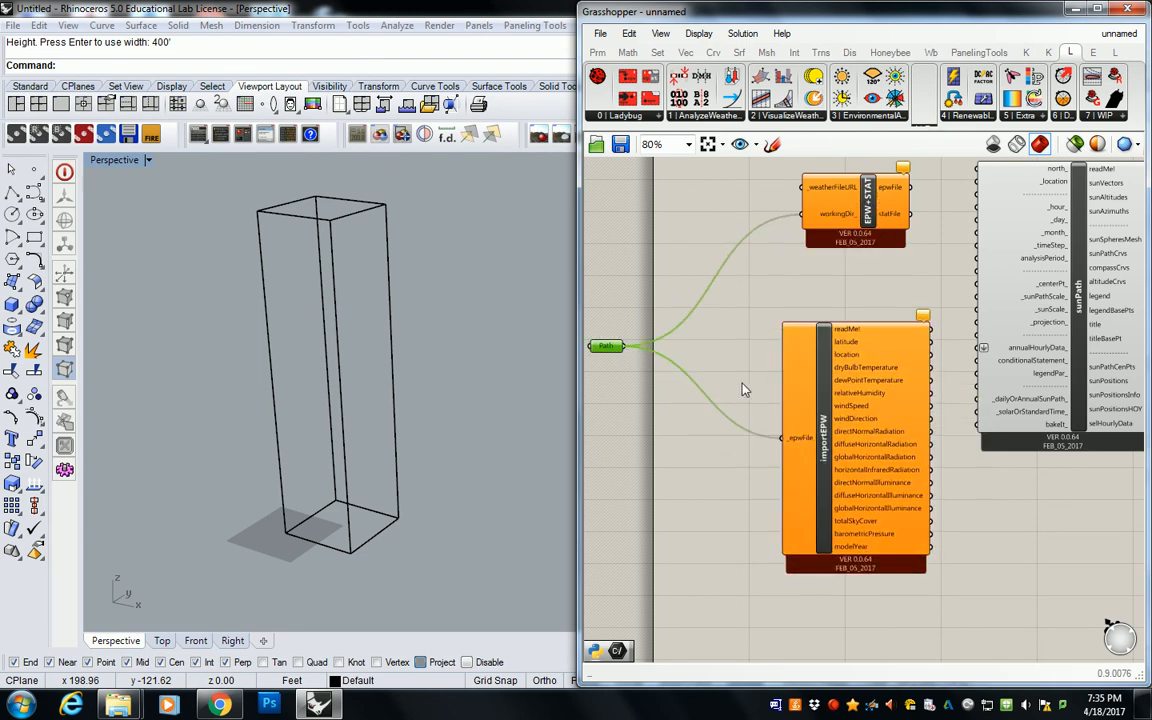
click(831, 381)
click(726, 338)
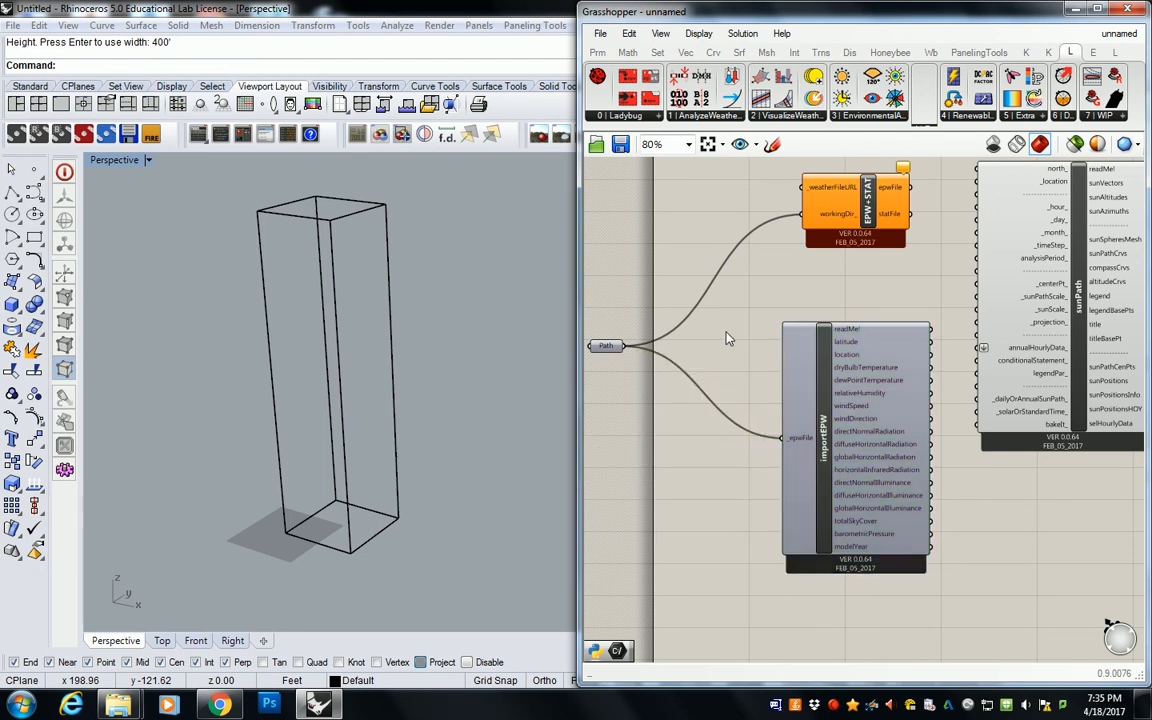
Step: Review the descriptions of the importEPW component, EPW+STAT and its workingDir_ input, and the Ladybug_Import epw entry in the Ladybug component list
mouse_move(828, 378)
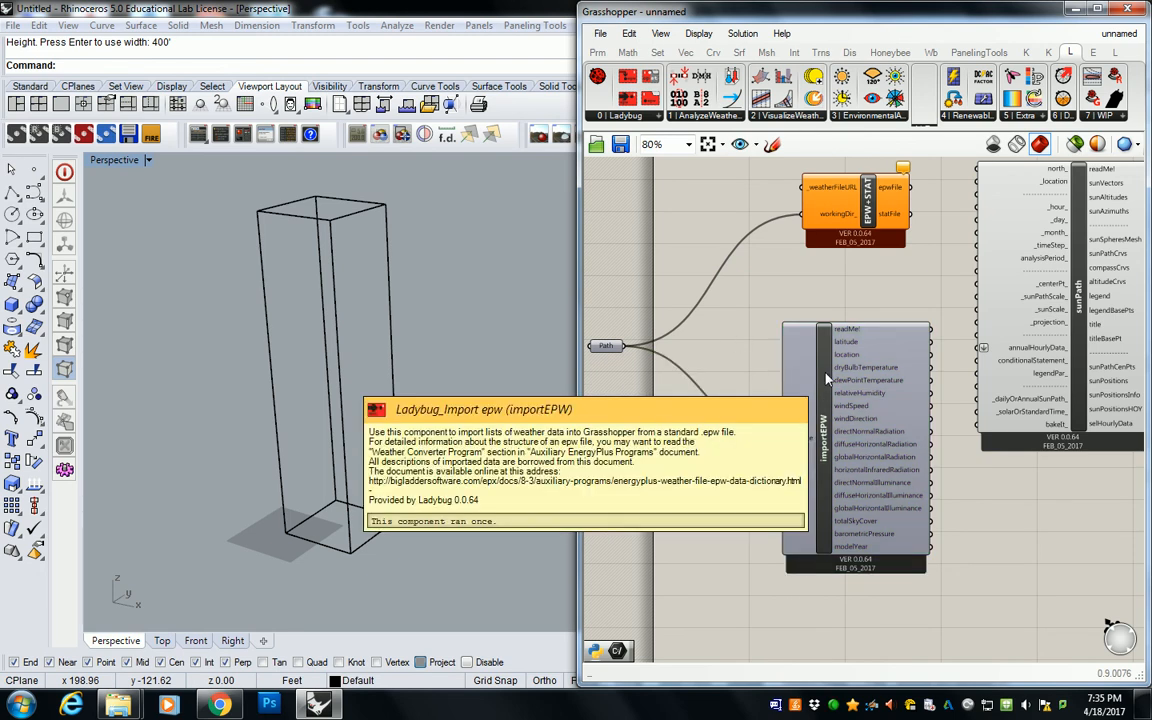
mouse_move(848, 218)
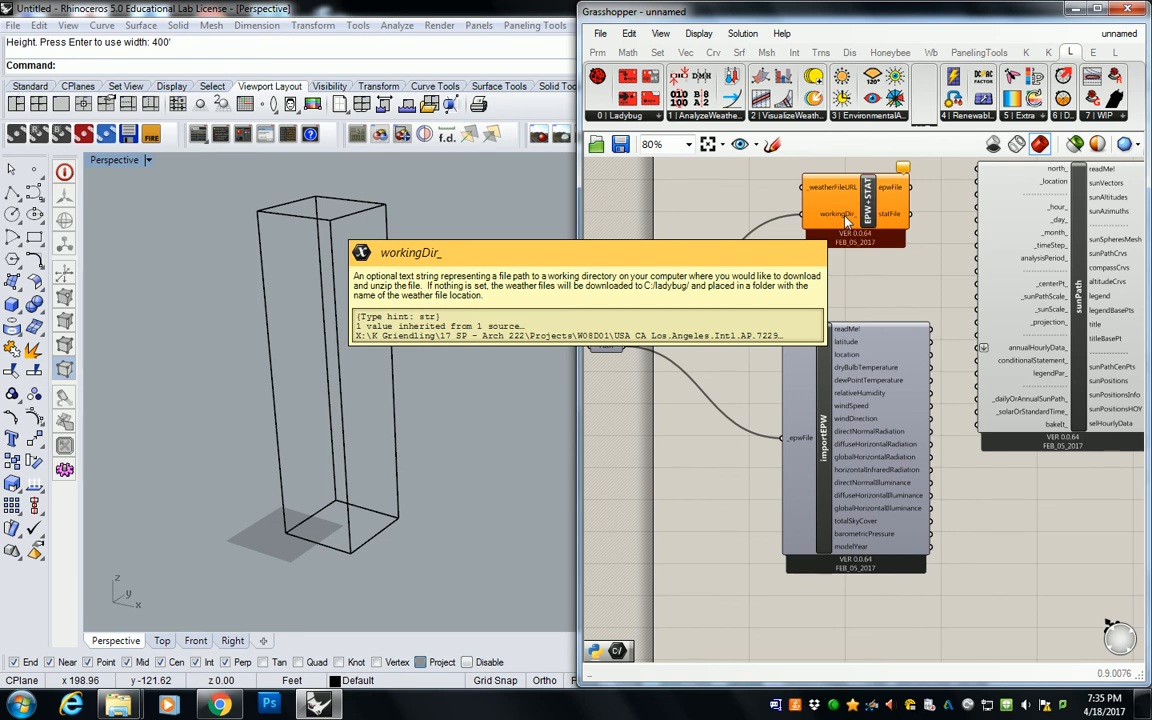
scroll(846, 220, down, 3)
scroll(846, 244, up, 3)
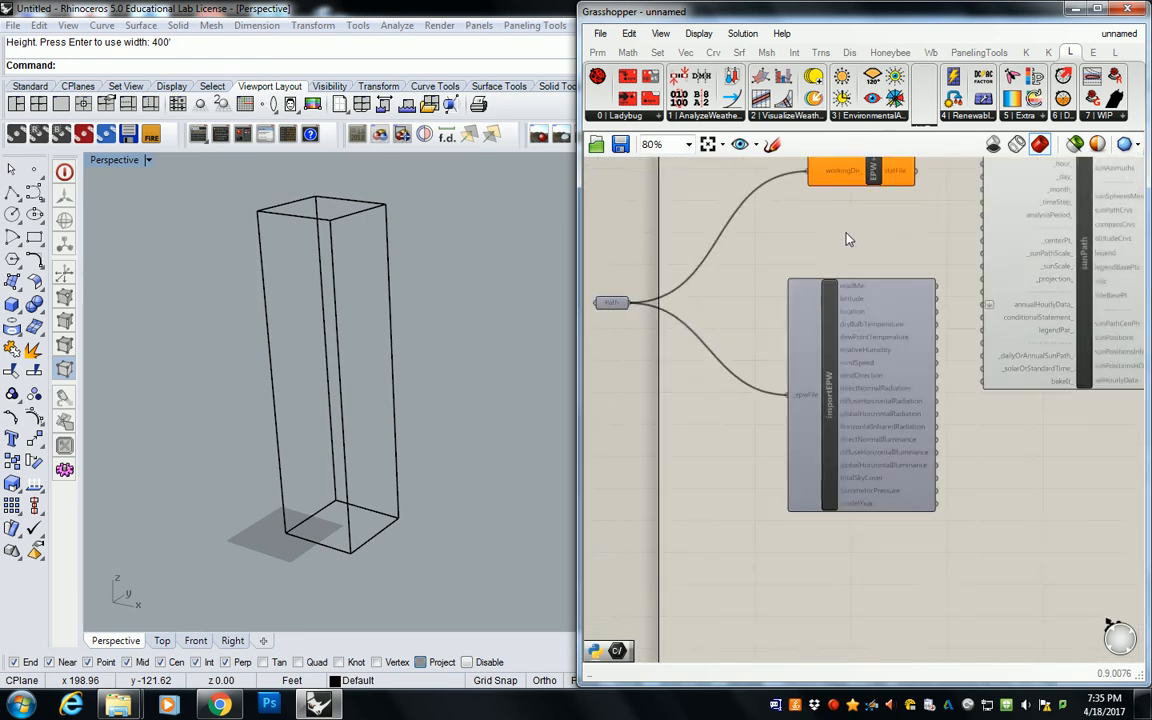
right_drag(852, 212, 889, 292)
mouse_move(909, 243)
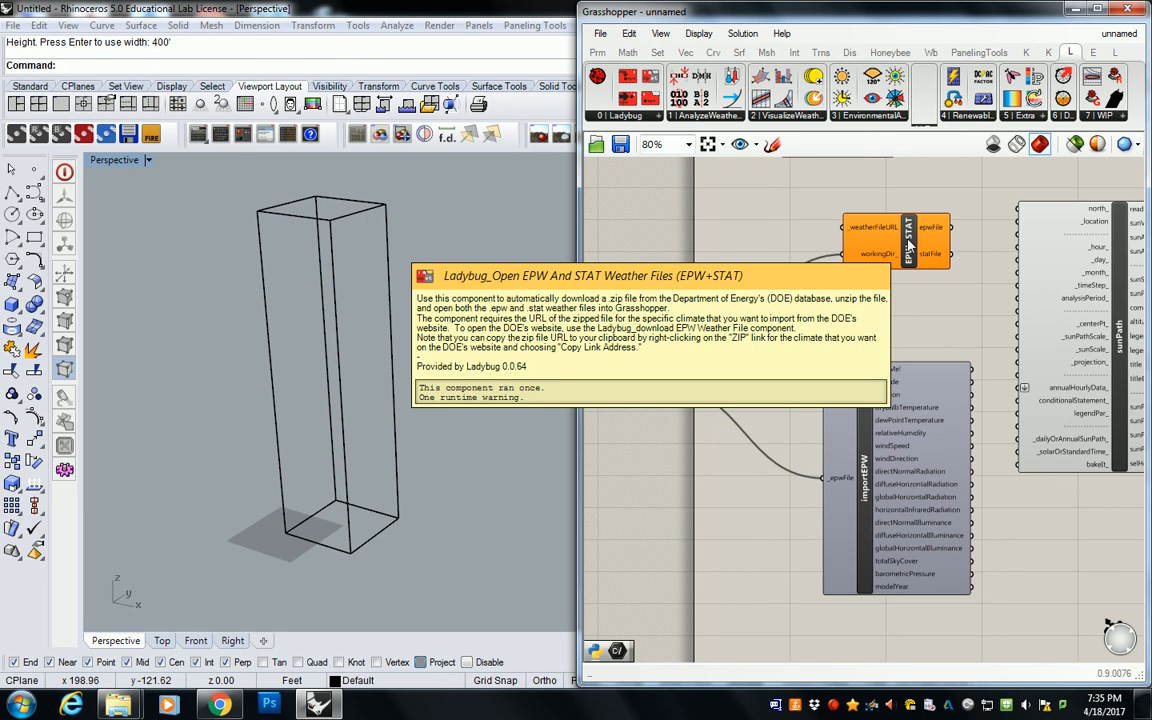
mouse_move(642, 393)
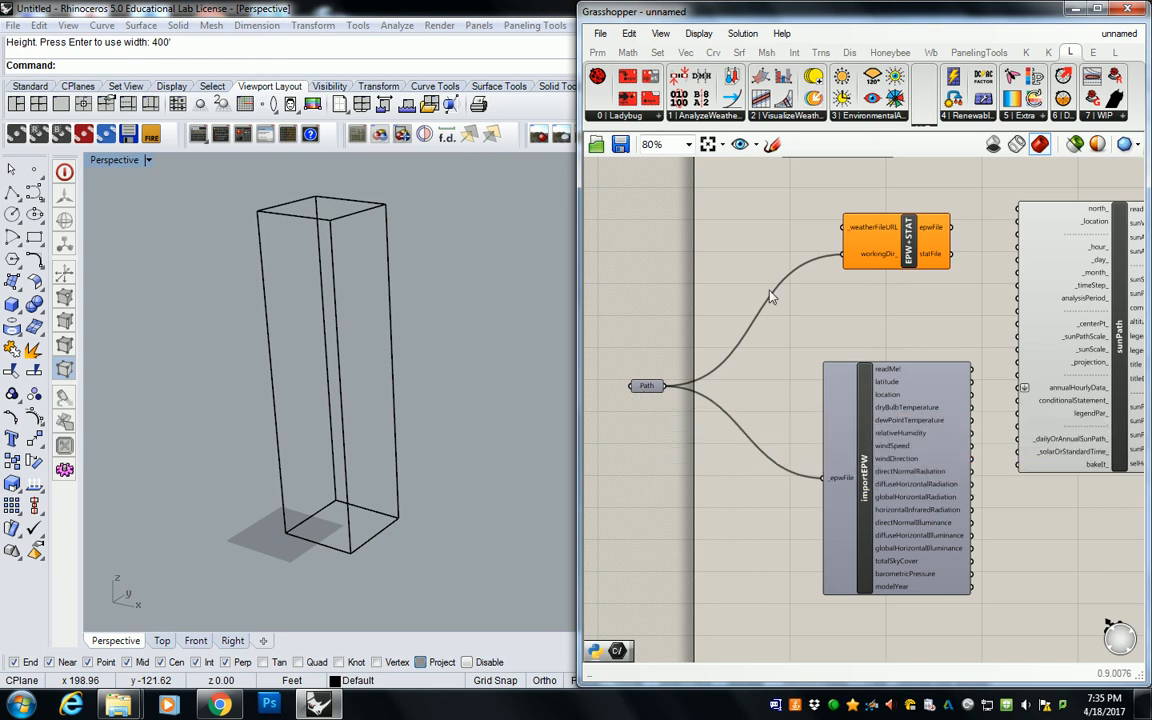
click(659, 117)
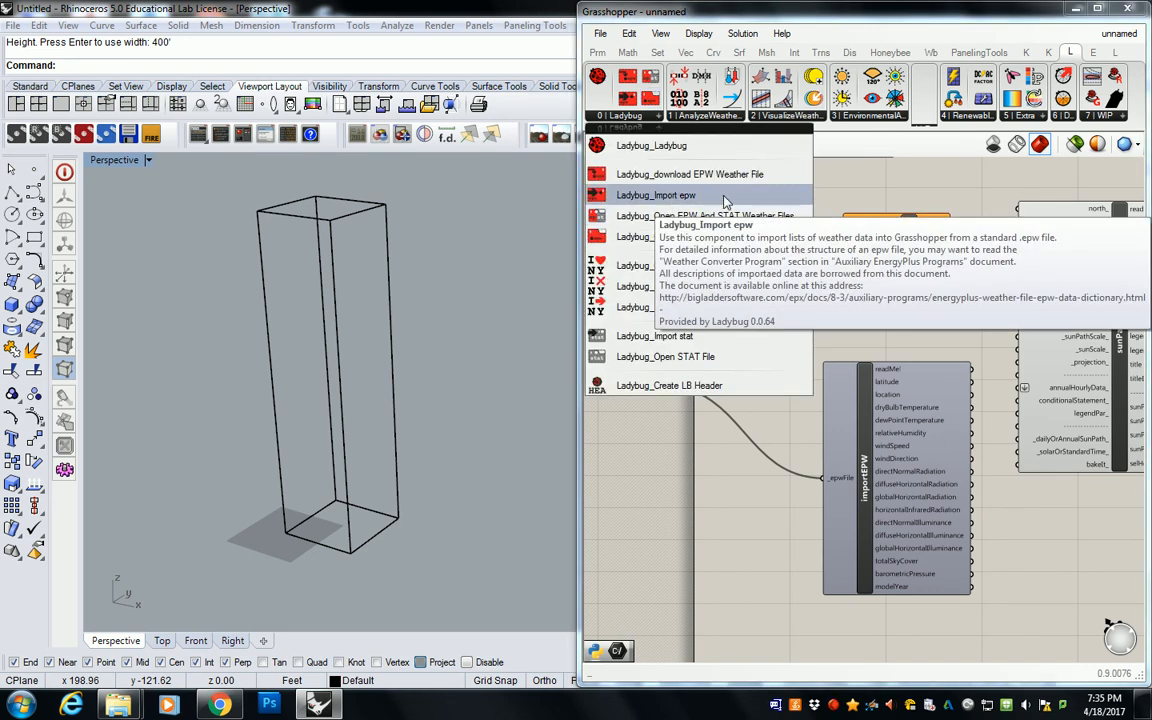
Step: Move the sunPath component further right to make room beside the importEPW component
right_drag(911, 393, 836, 319)
right_drag(1022, 265, 928, 374)
drag(930, 375, 1060, 369)
click(918, 320)
Step: Add a Panel between importEPW and sunPath, connect it to the location output, and enlarge it to read the site data
click(598, 53)
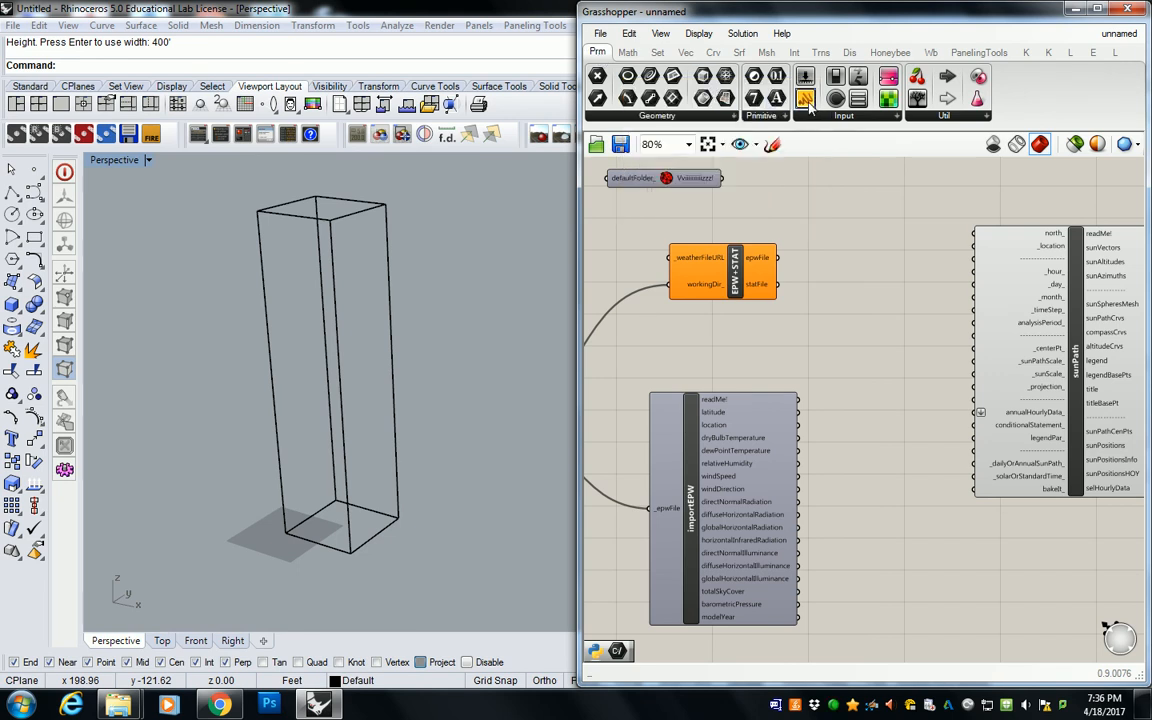
drag(865, 427, 829, 412)
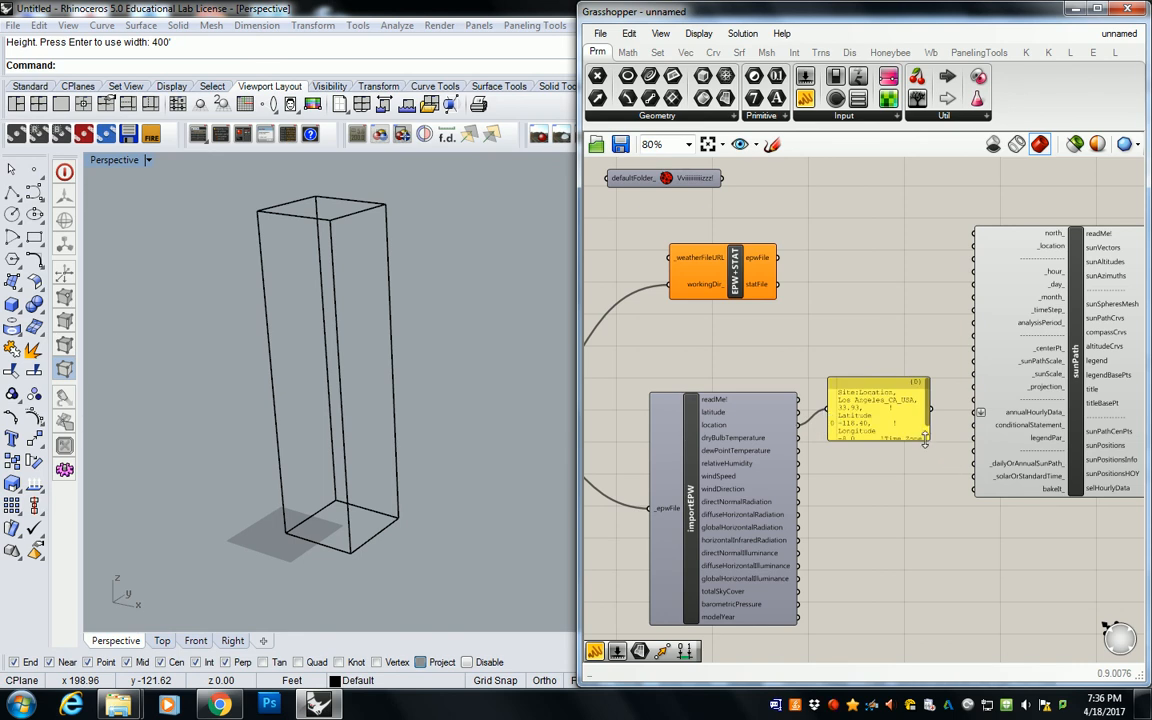
drag(930, 447, 1048, 622)
scroll(885, 436, up, 3)
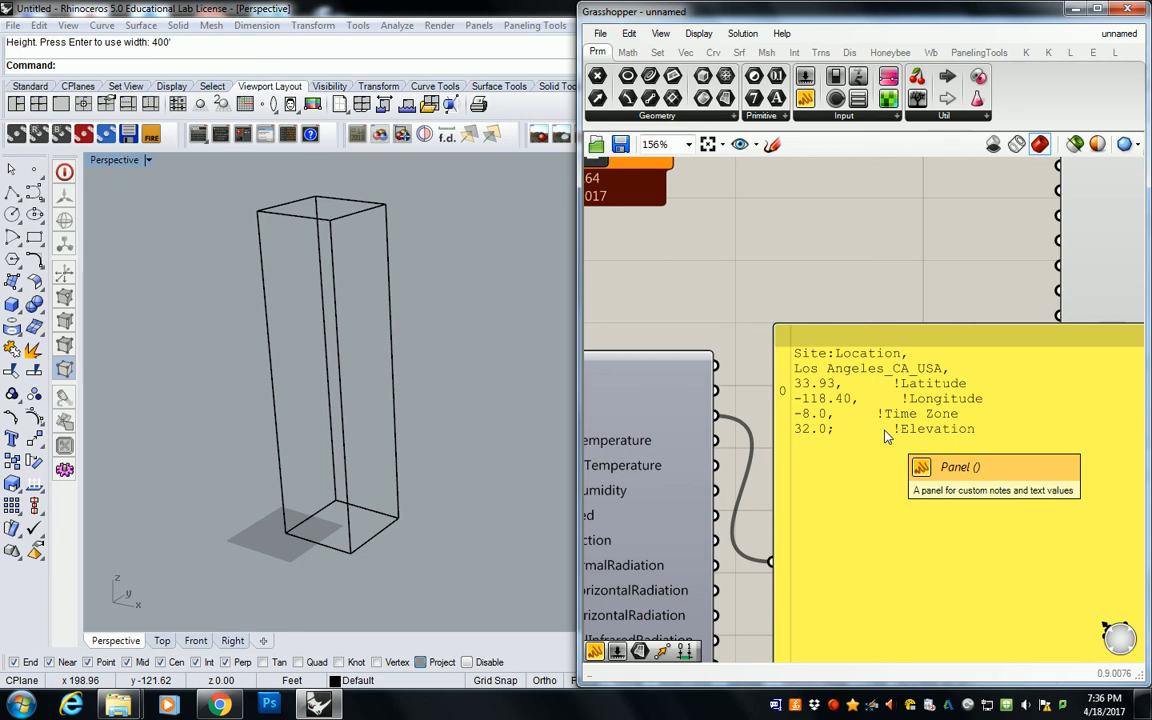
Step: Delete the EPW+STAT component and the location panel, and move importEPW up level with sunPath
scroll(863, 231, down, 5)
right_drag(867, 257, 881, 355)
scroll(812, 298, up, 2)
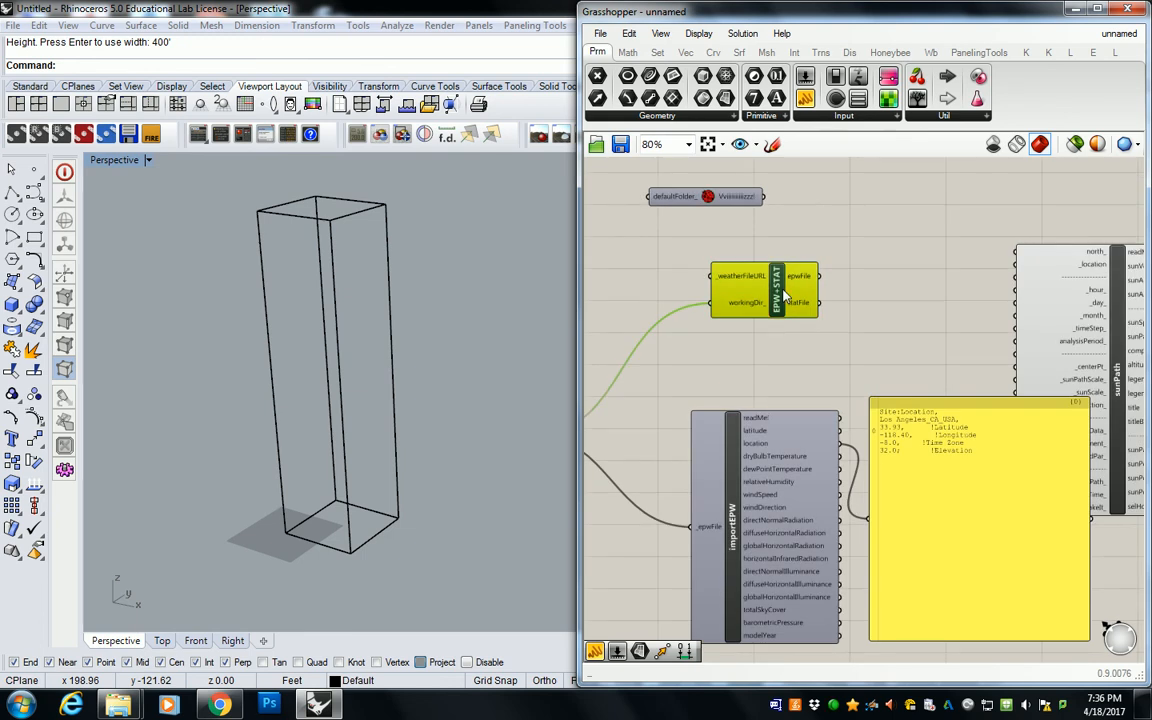
scroll(846, 338, down, 3)
drag(888, 400, 861, 329)
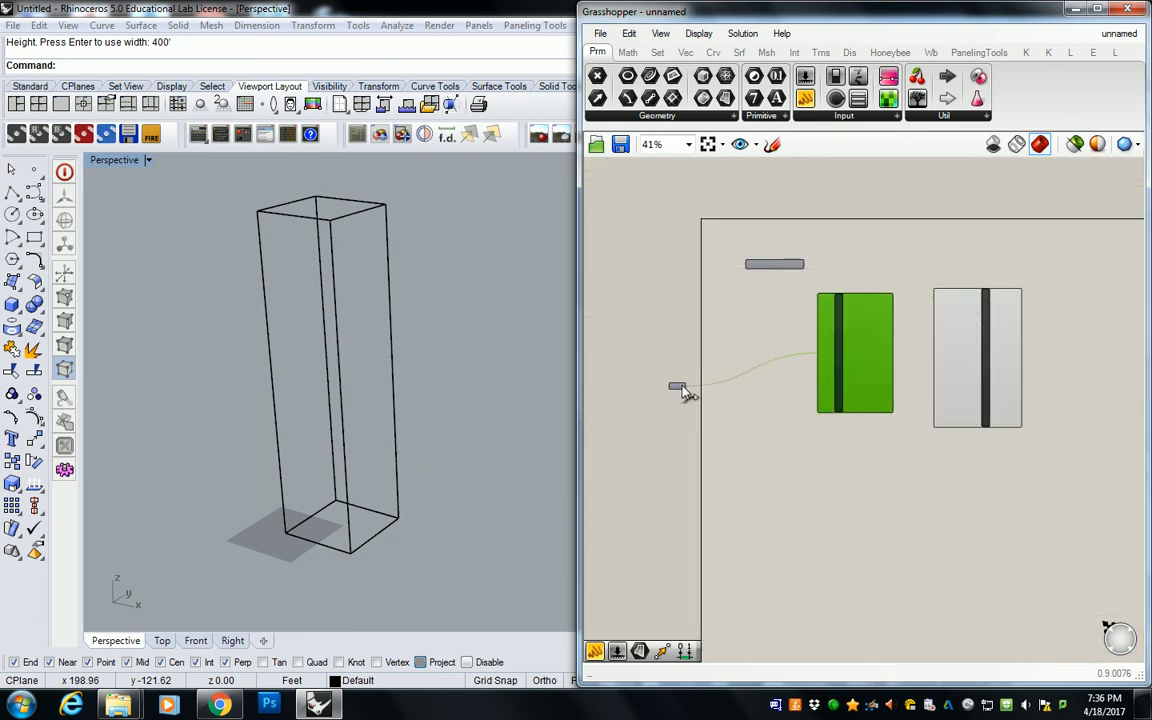
Step: Move the Path parameter close to importEPW, and connect importEPW's location output to sunPath's _location input
drag(677, 388, 760, 349)
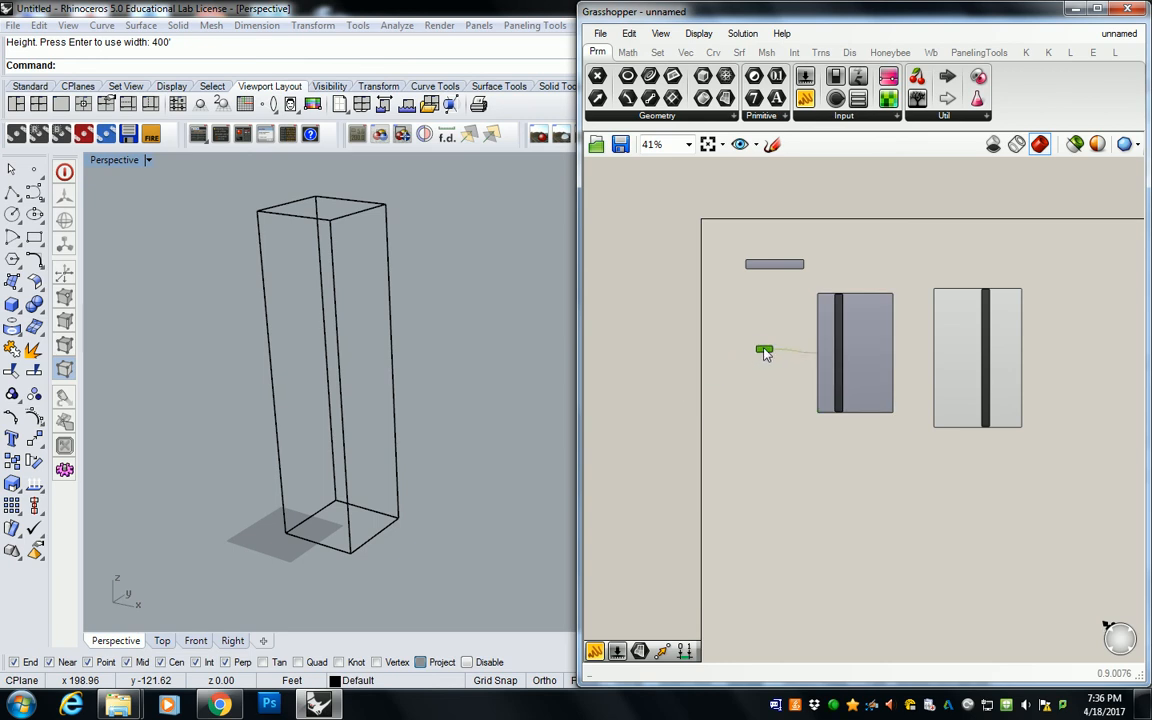
scroll(843, 347, up, 5)
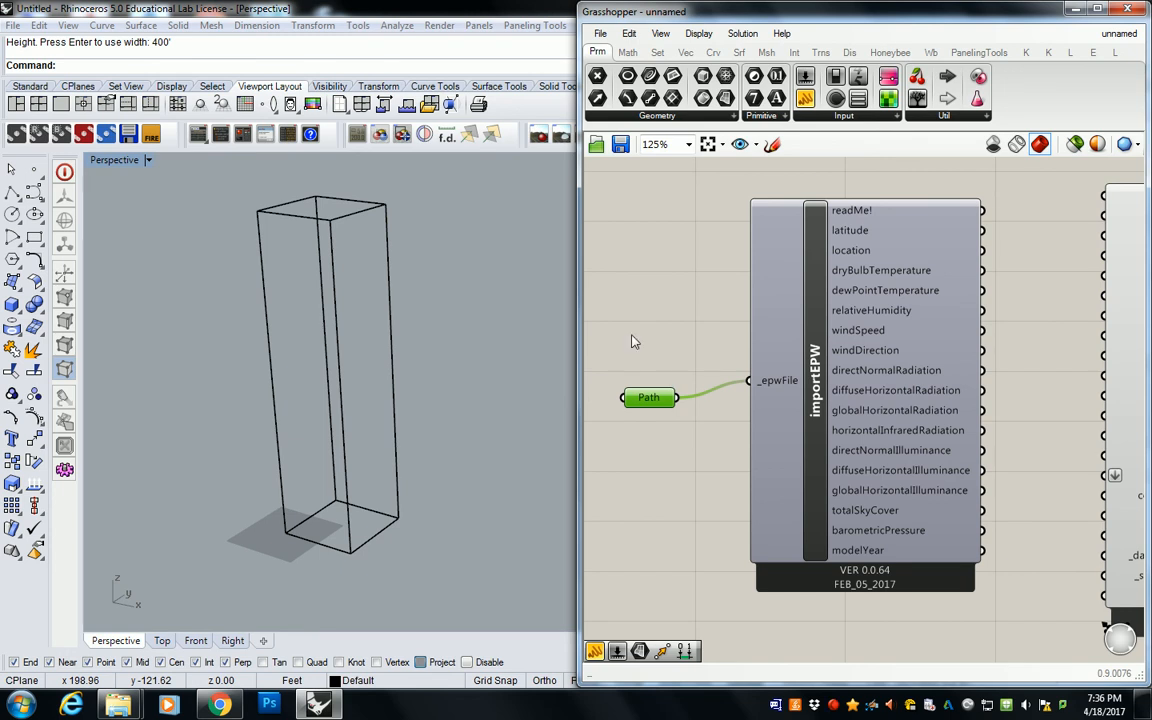
right_drag(917, 289, 753, 295)
right_drag(856, 309, 834, 310)
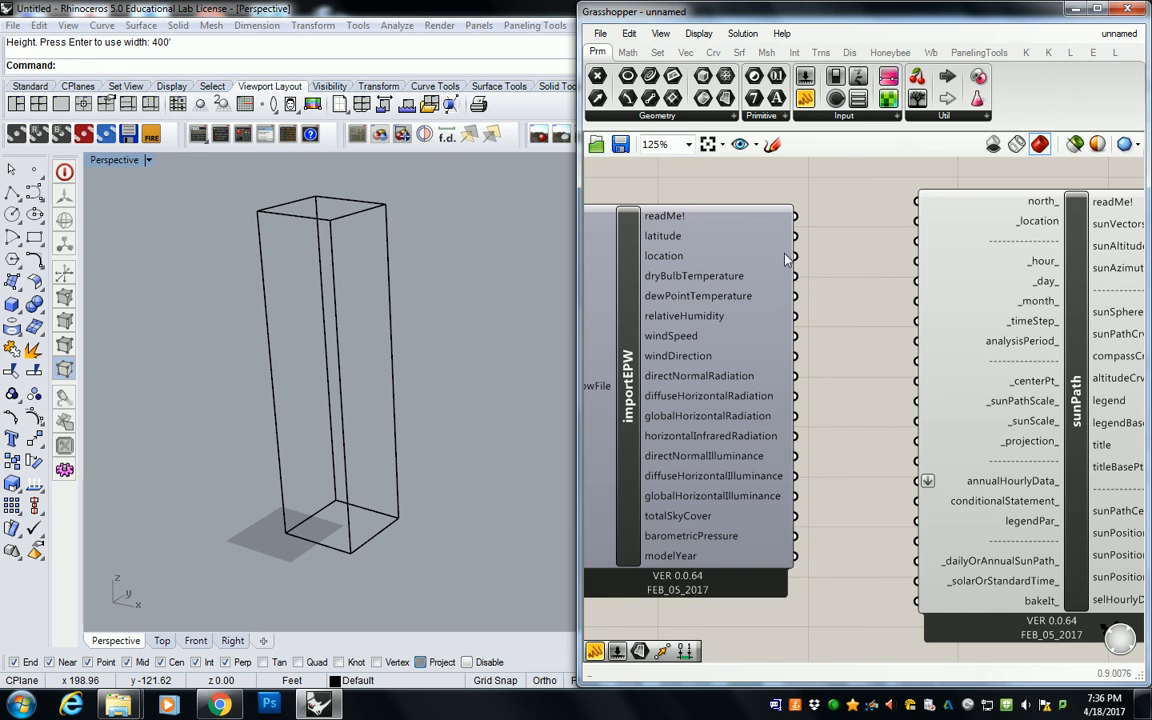
drag(795, 256, 918, 230)
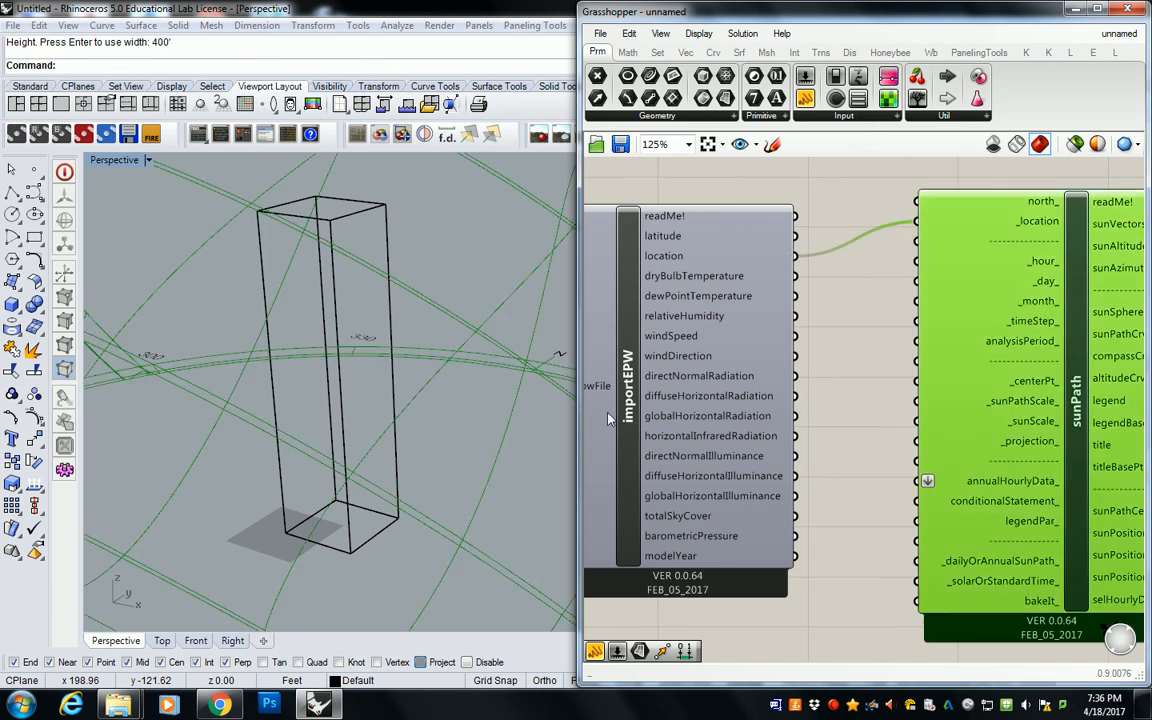
scroll(395, 395, down, 8)
scroll(375, 400, up, 8)
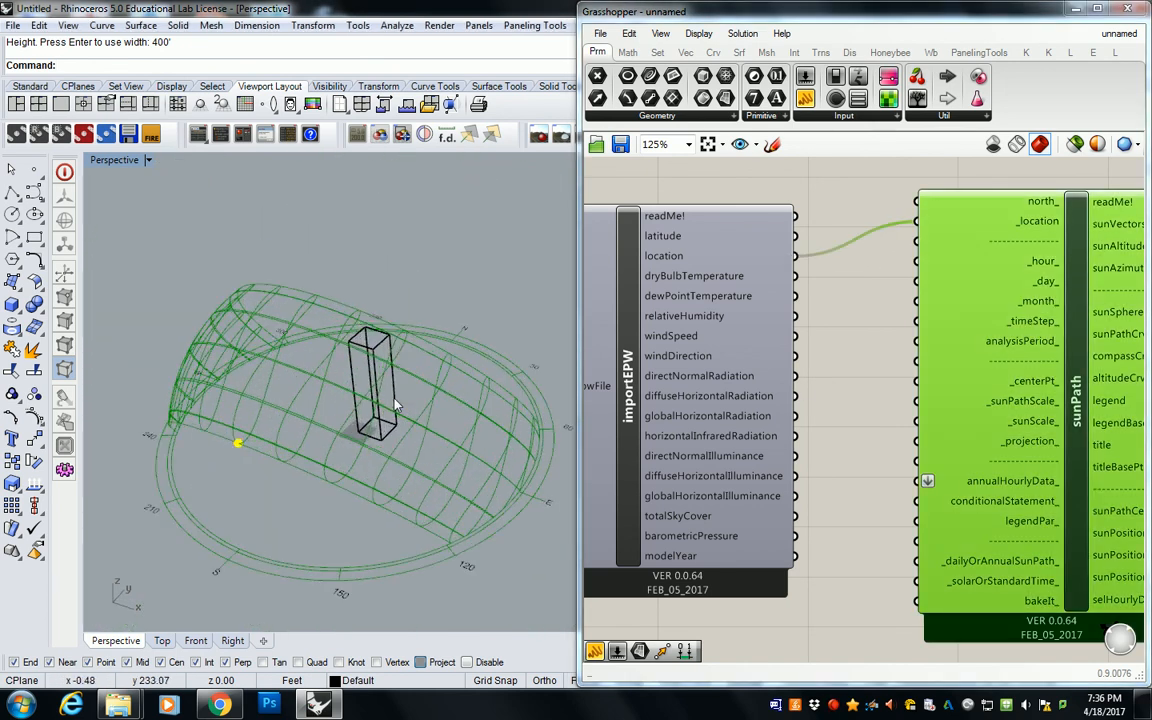
right_drag(350, 443, 550, 404)
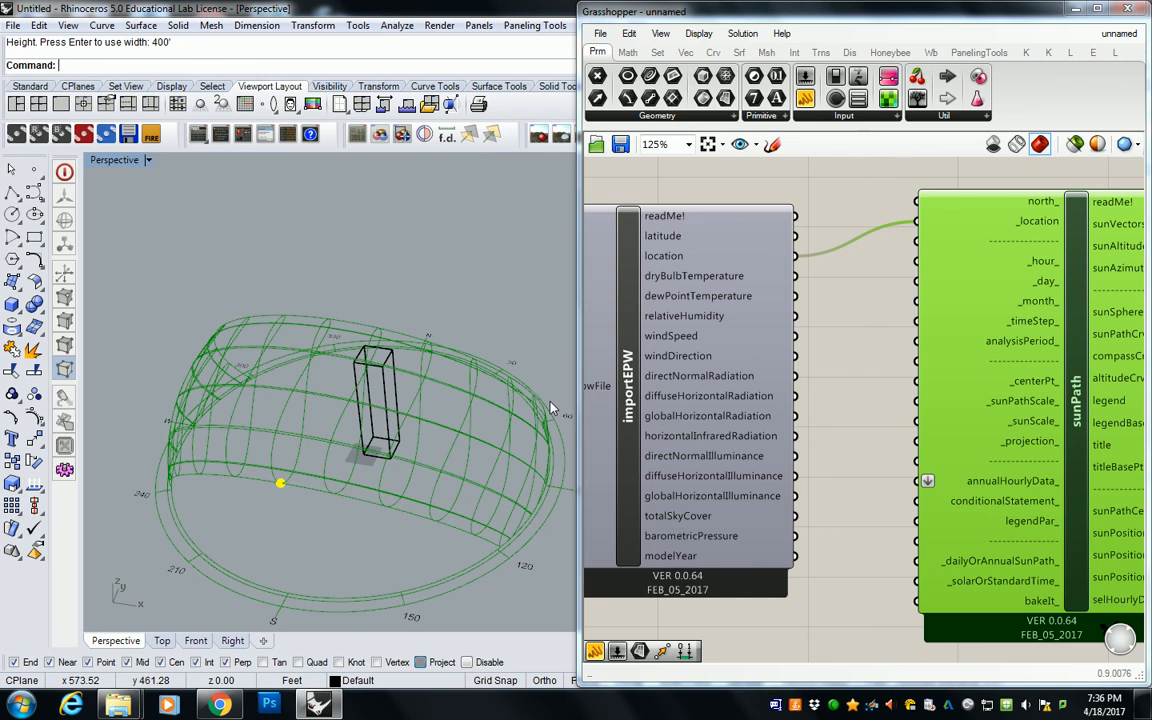
Step: Align the sunPath, importEPW and Path components so that their connecting wires run straight
click(884, 298)
scroll(881, 300, down, 3)
right_drag(880, 311, 912, 309)
scroll(913, 309, up, 2)
click(1004, 307)
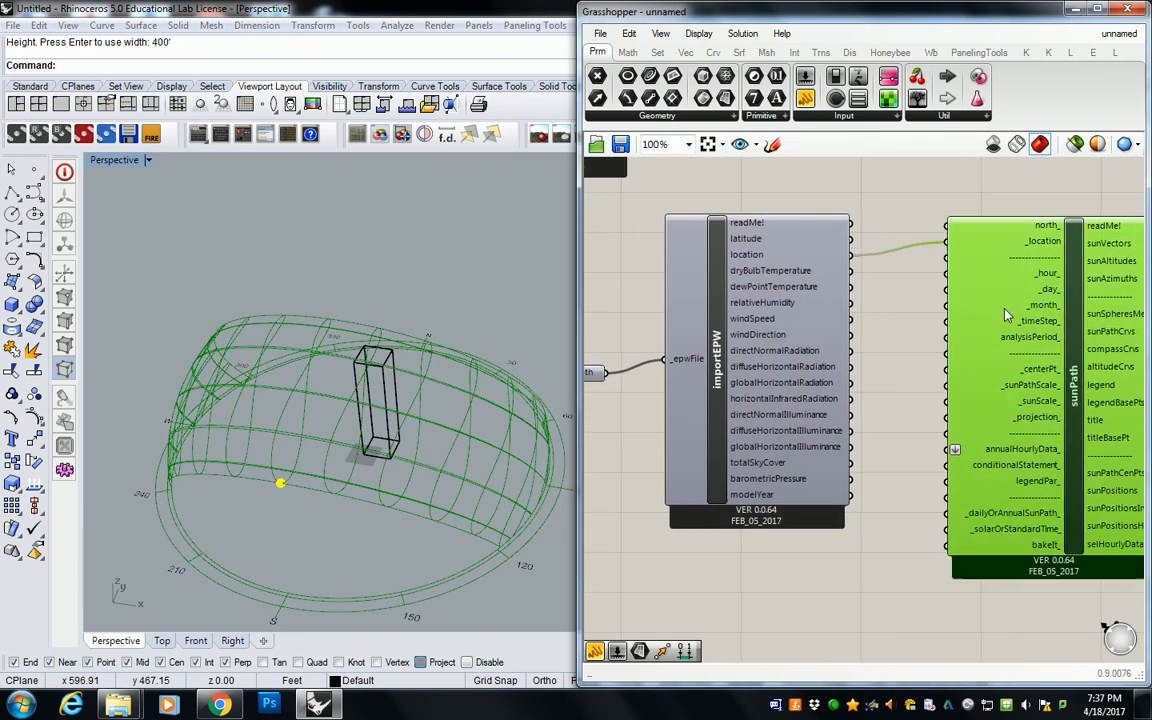
drag(1005, 307, 1005, 322)
right_drag(765, 302, 803, 296)
drag(614, 364, 616, 359)
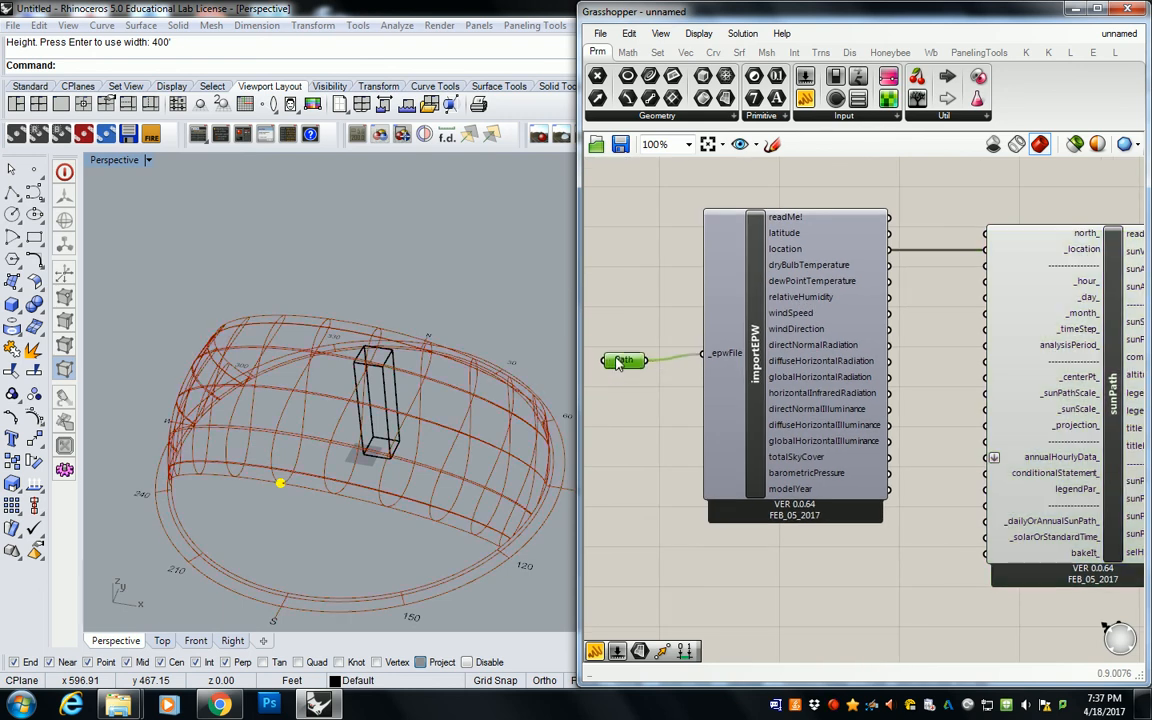
scroll(620, 362, down, 1)
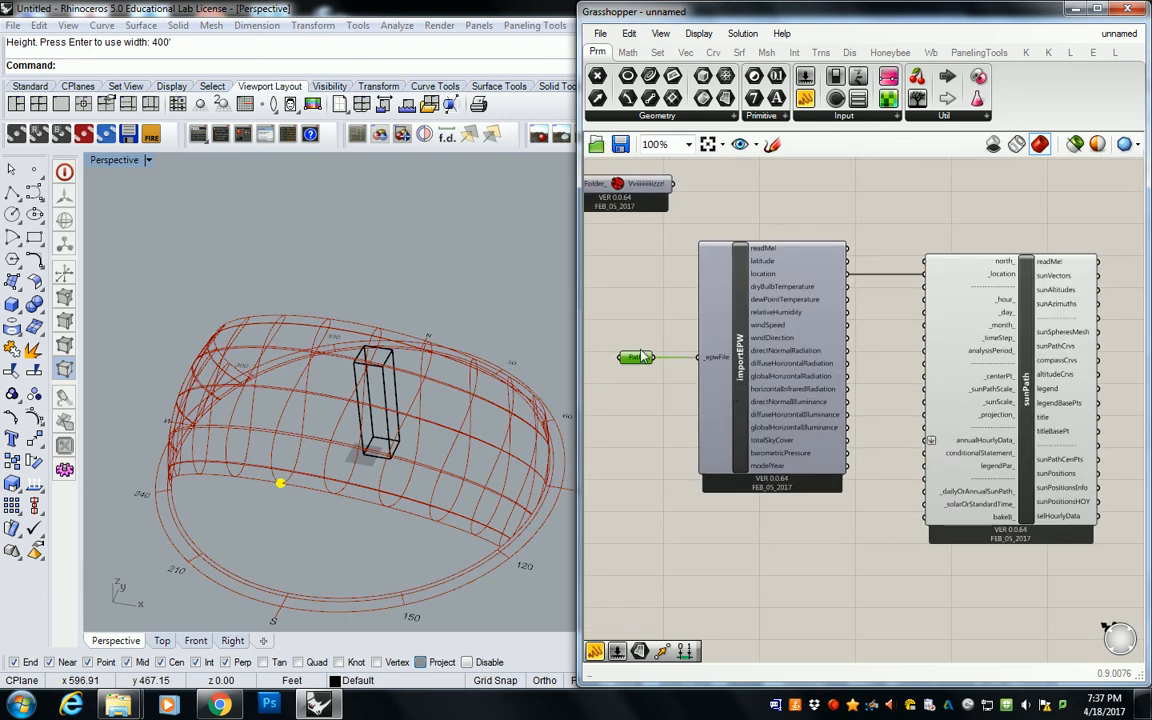
scroll(641, 356, up, 1)
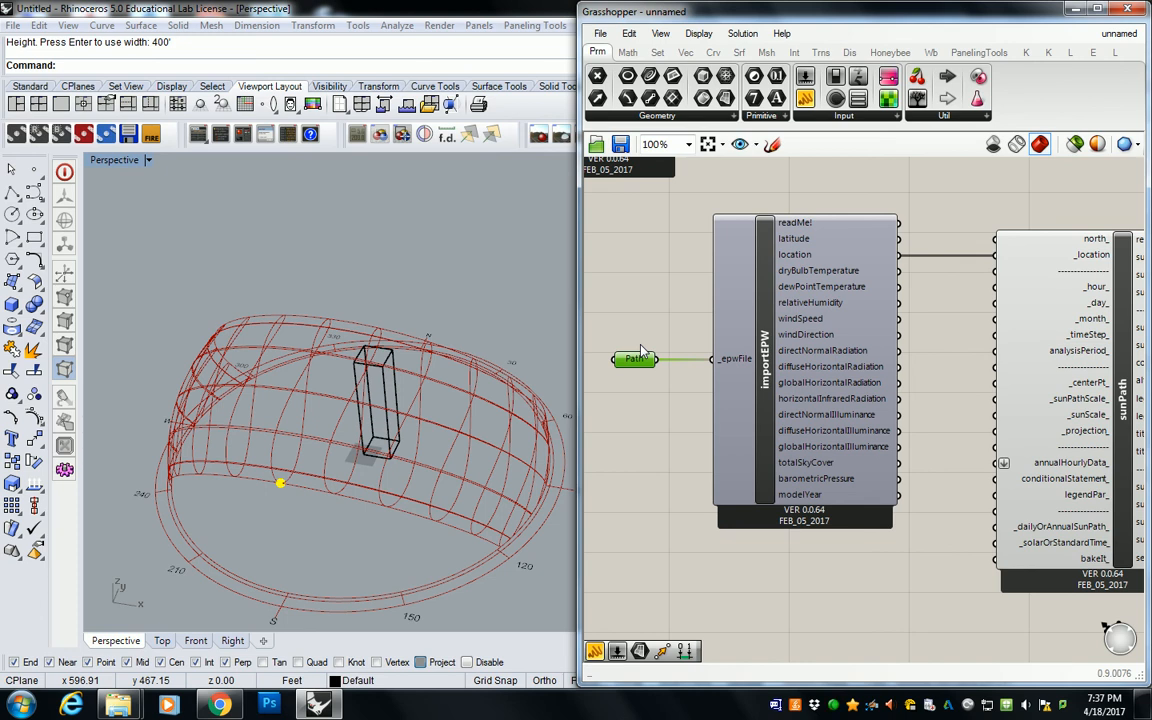
Step: View the sun path diagram and box from above in a maximized Top viewport
double_click(119, 165)
right_click(293, 221)
scroll(294, 222, down, 12)
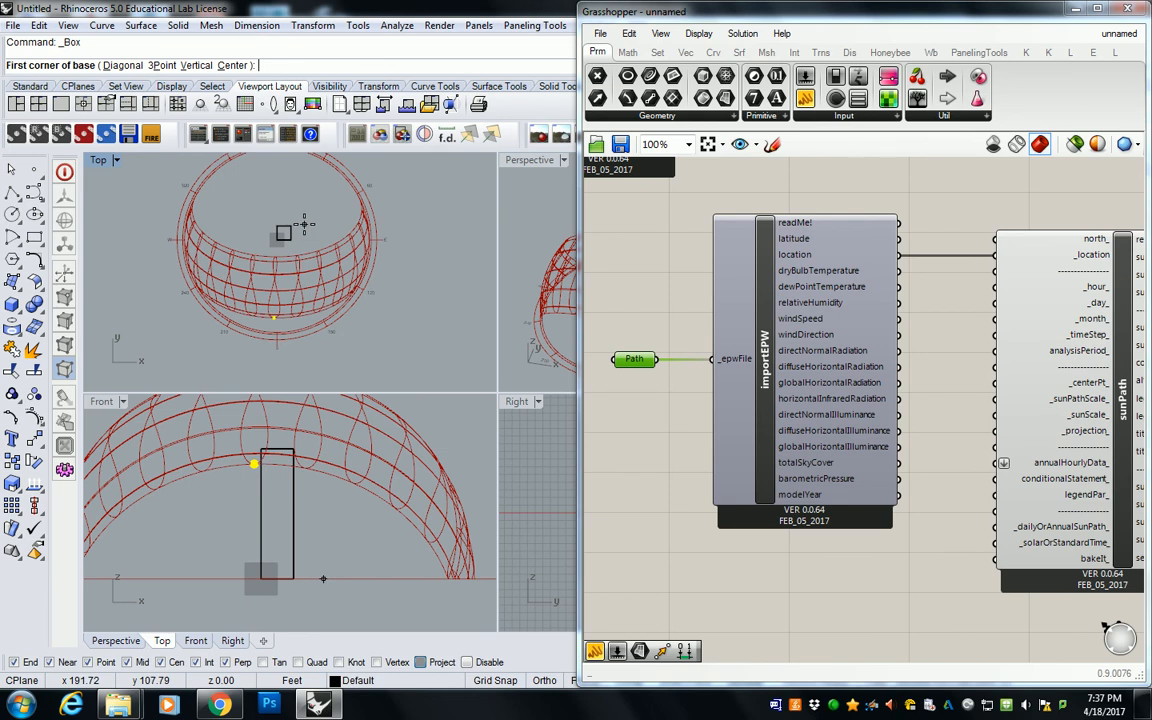
key(Escape)
double_click(98, 162)
right_drag(520, 332, 381, 325)
scroll(286, 288, down, 2)
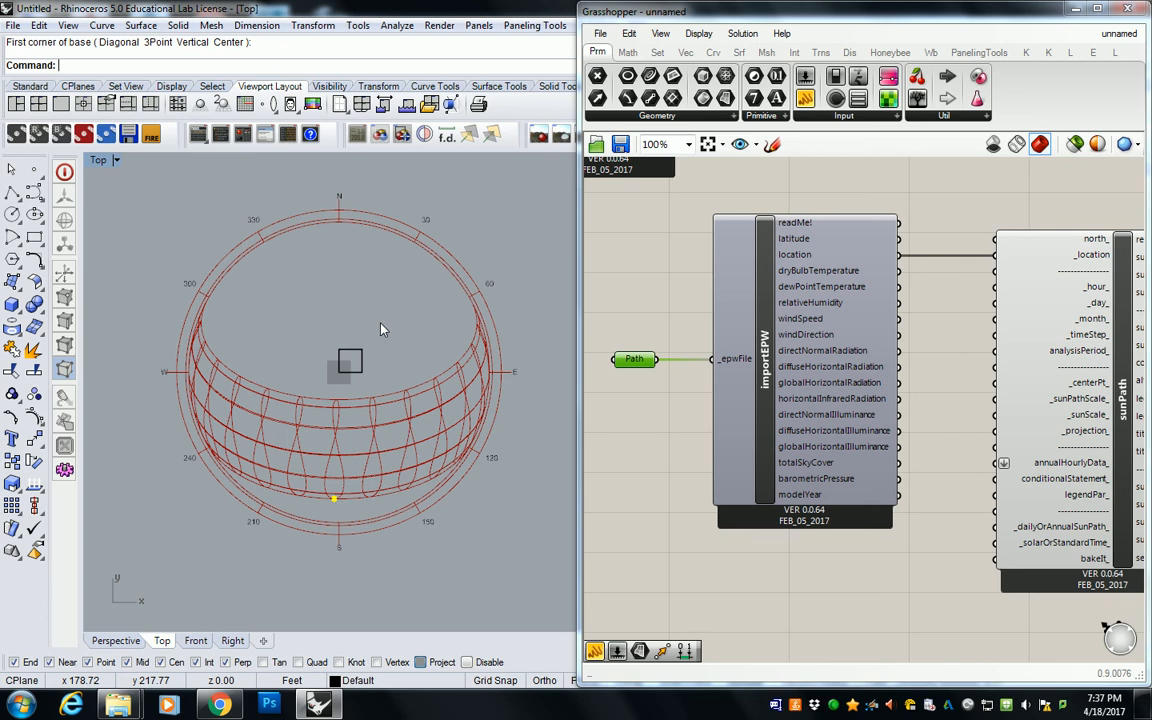
right_drag(1021, 211, 822, 216)
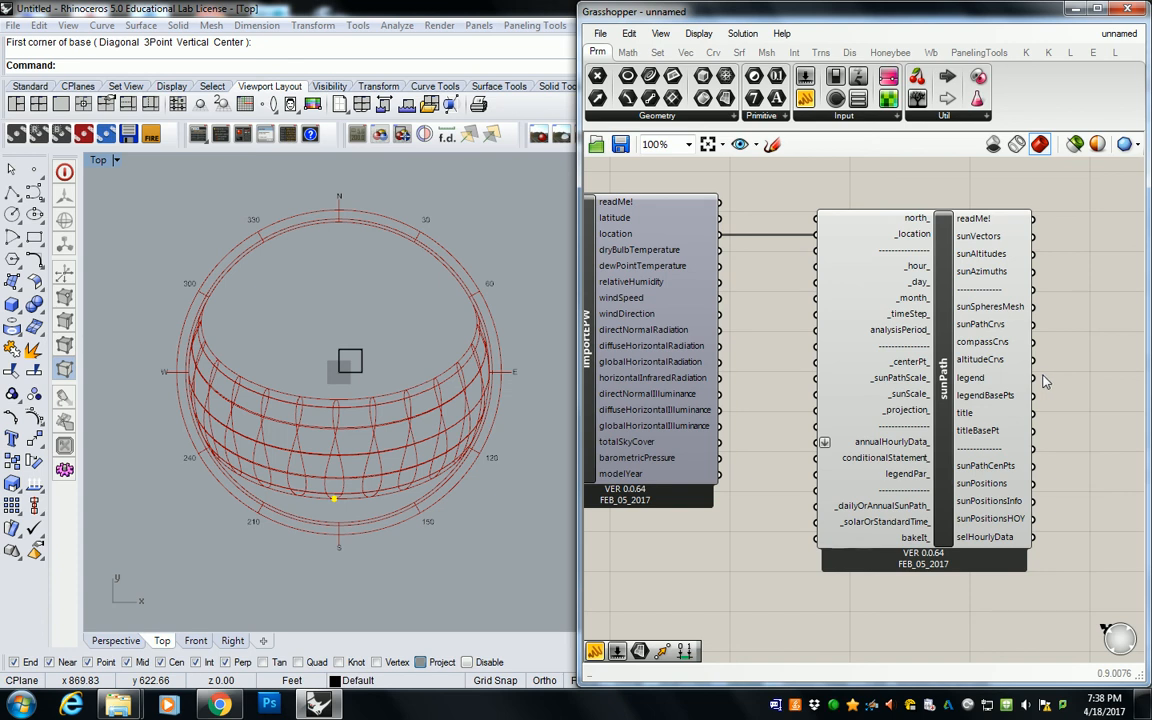
click(832, 705)
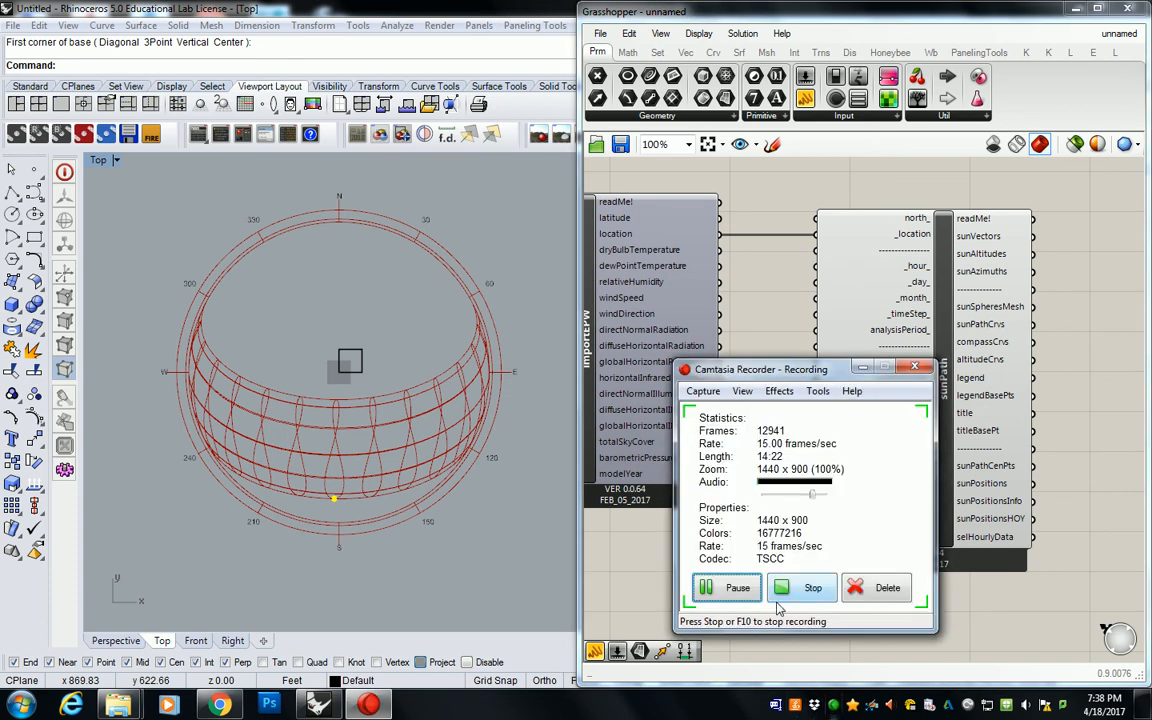